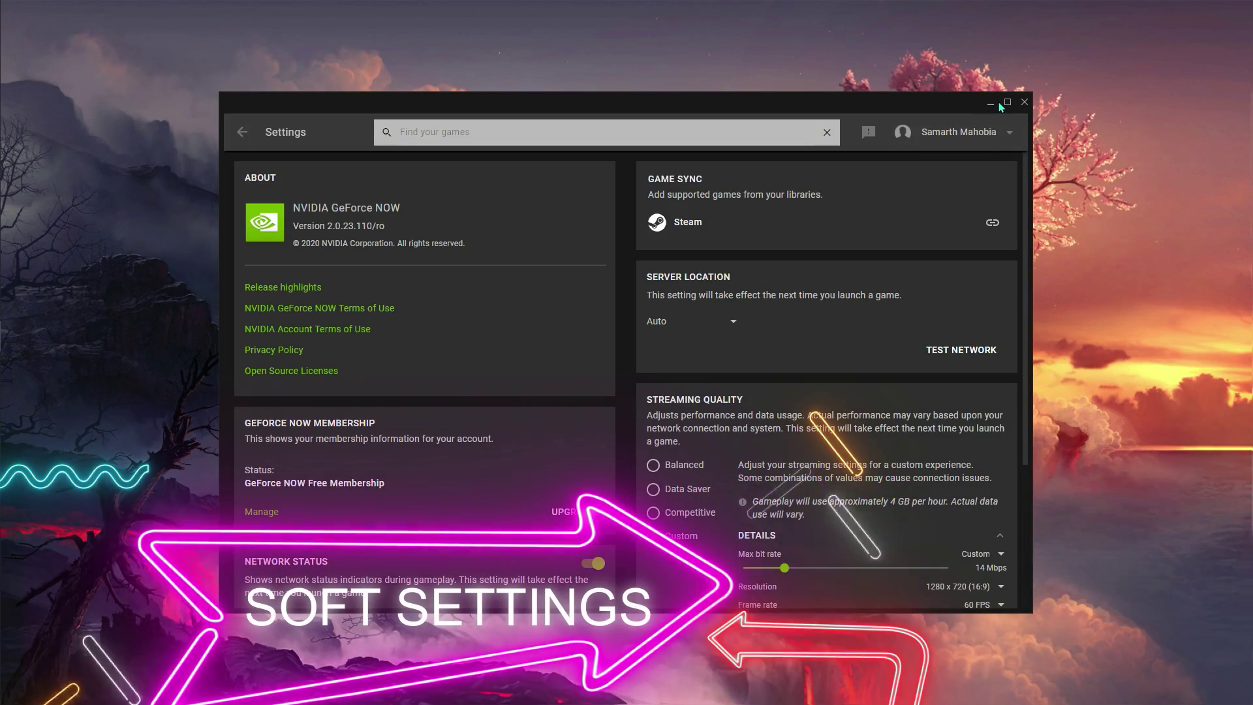
Step: Maximize the settings window and set the custom streaming quality to 1280 x 720 (16:9) resolution and 60 FPS
{"action": "left_click", "coordinate": [1006, 103]}
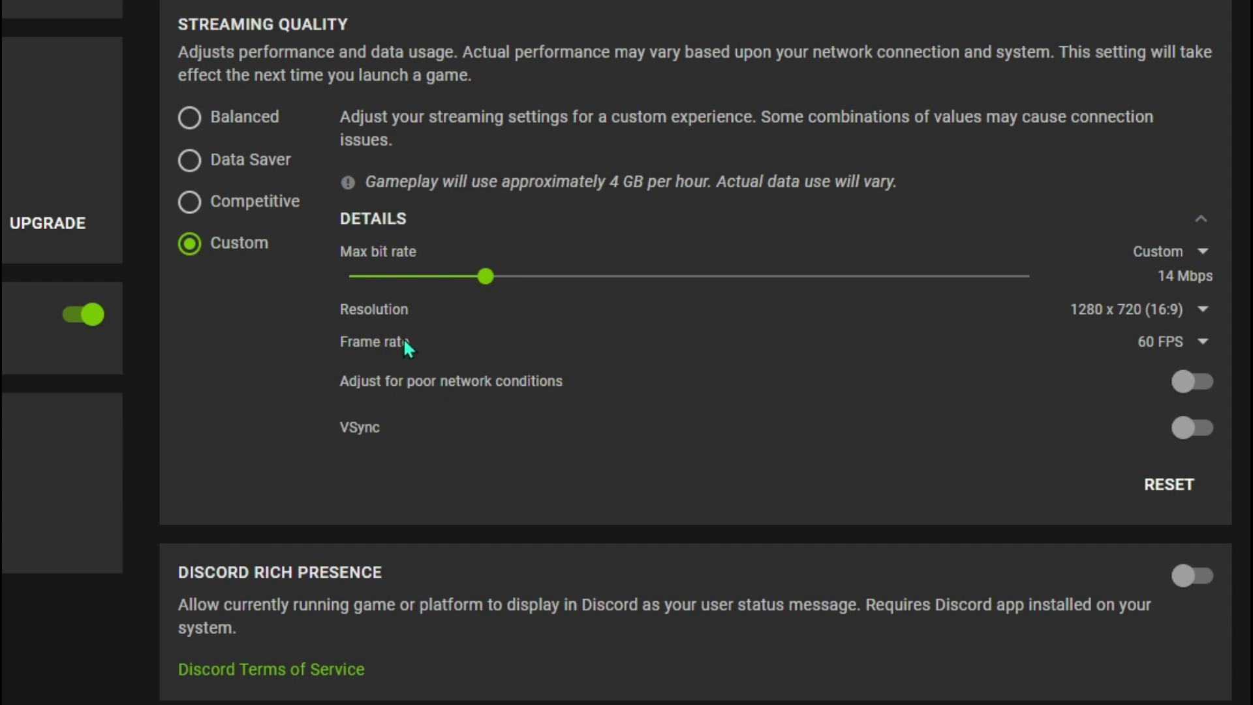
{"action": "left_click", "coordinate": [1156, 317]}
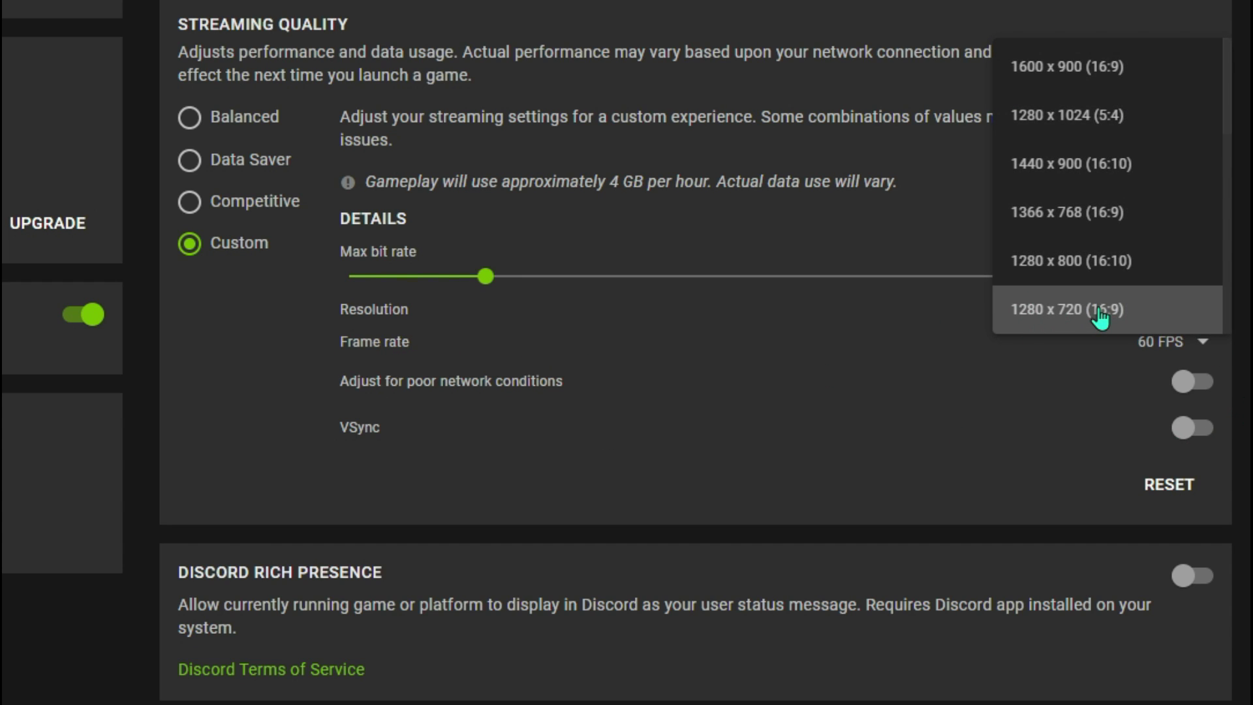
{"action": "left_click", "coordinate": [963, 340]}
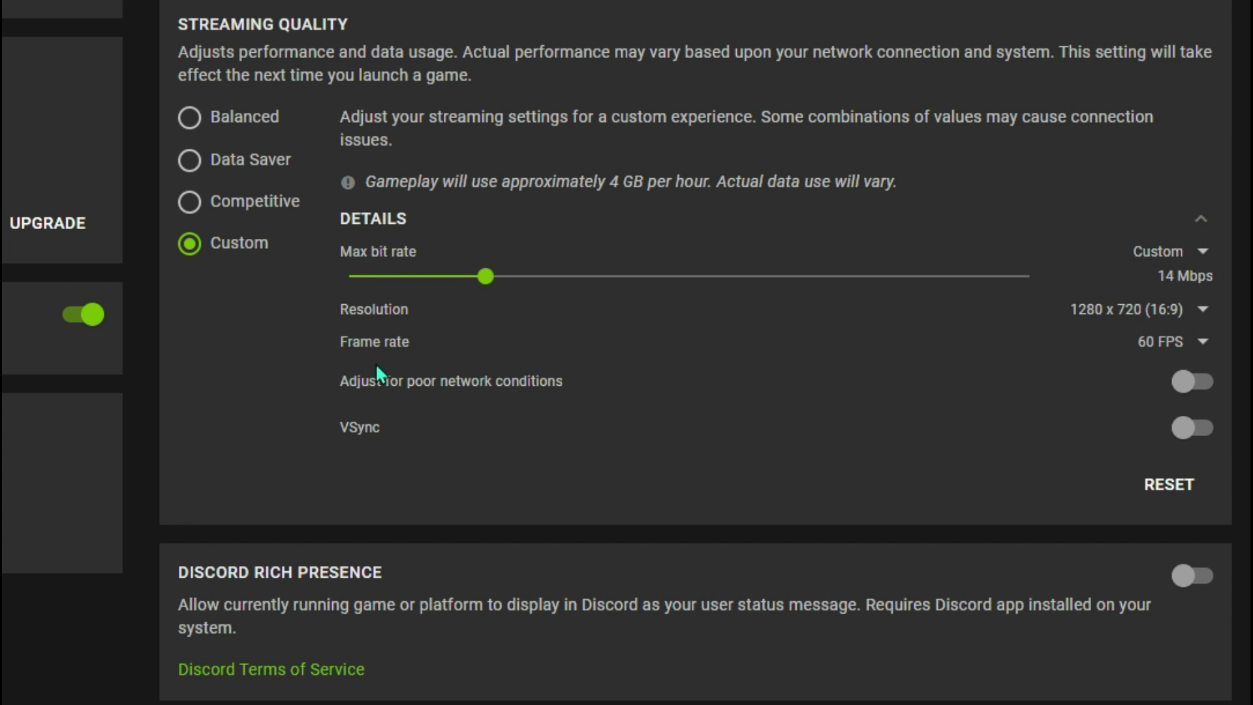
{"action": "left_click", "coordinate": [1212, 351]}
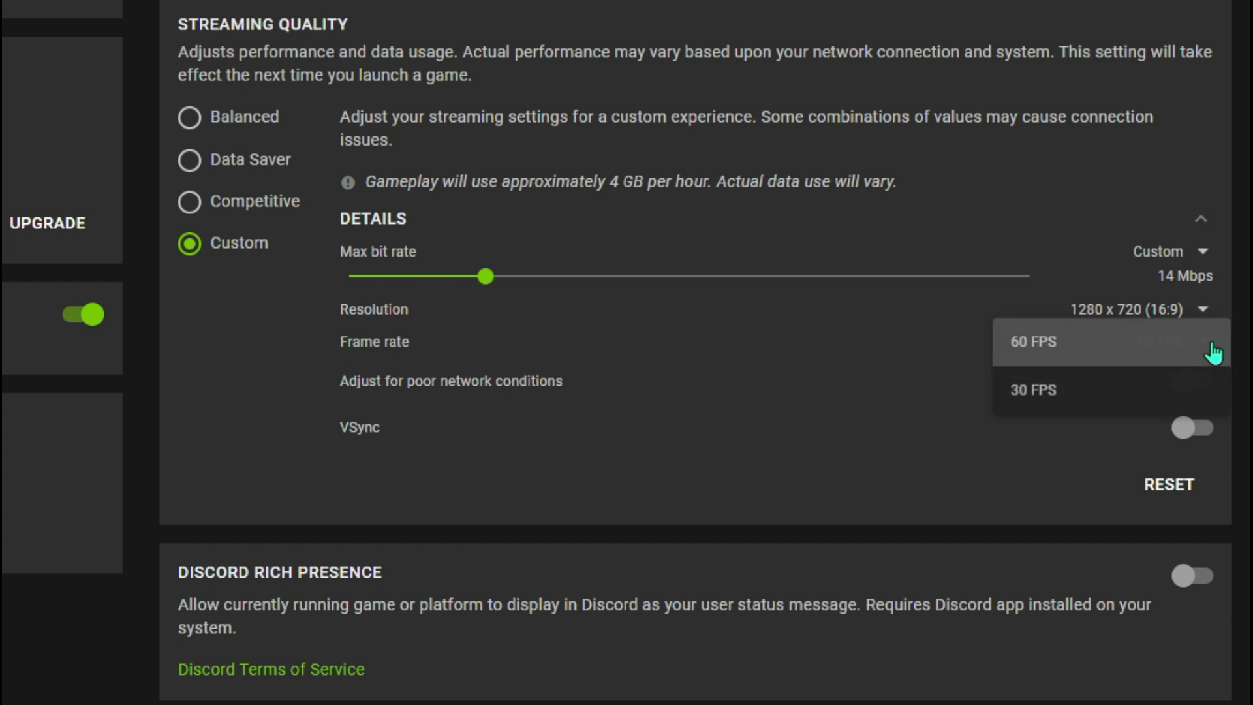
{"action": "left_click", "coordinate": [1103, 360]}
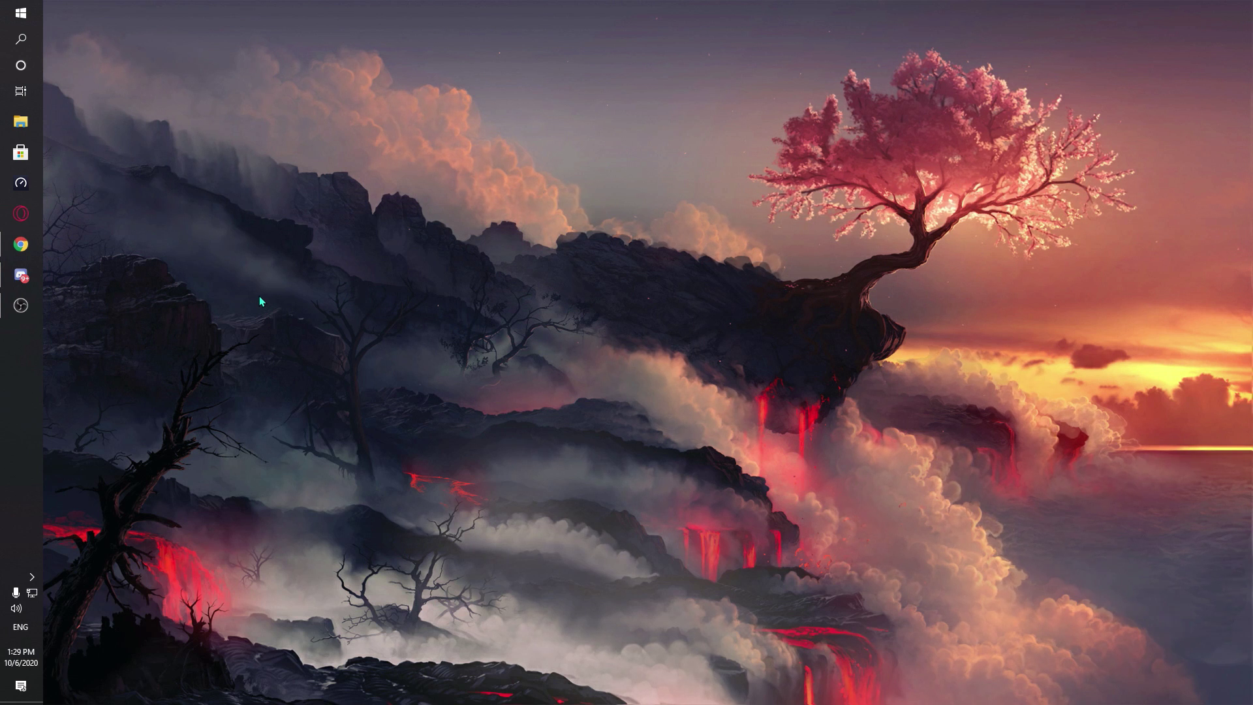
Step: Search Windows for "gef" and open the NVIDIA GeForce NOW installation folder by following its shortcut's file location
{"action": "left_click", "coordinate": [18, 14]}
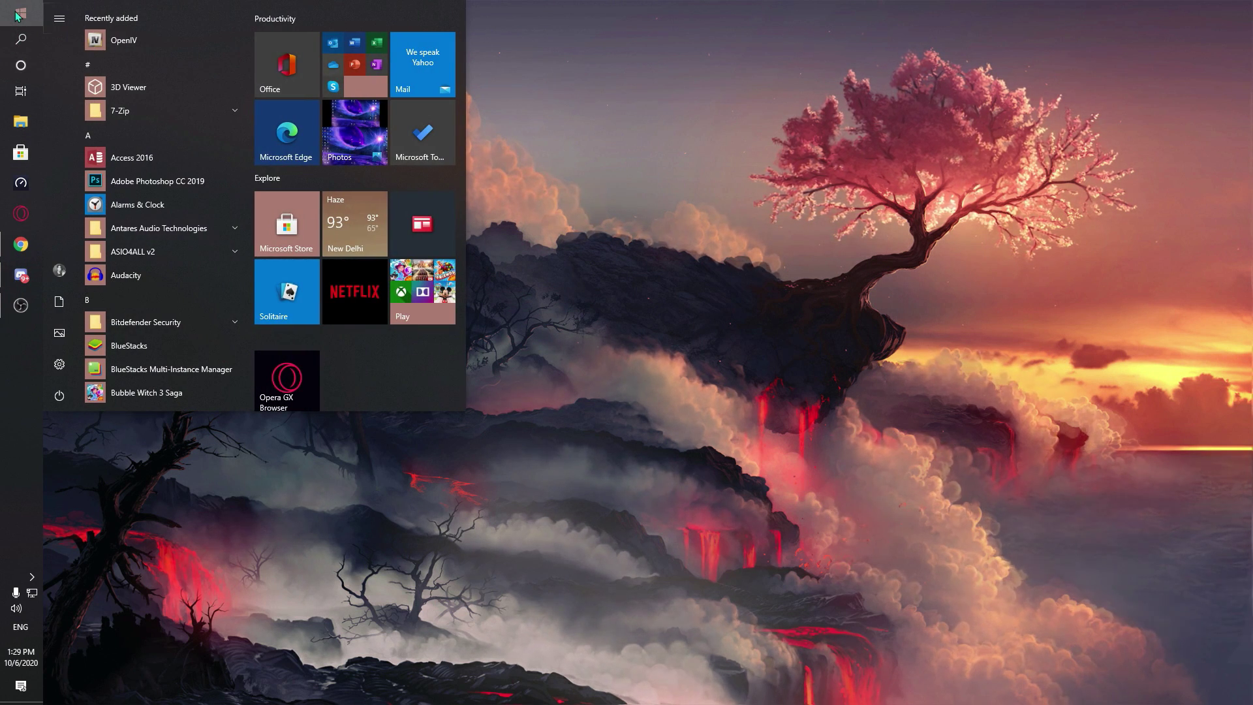
{"action": "type", "text": "gef"}
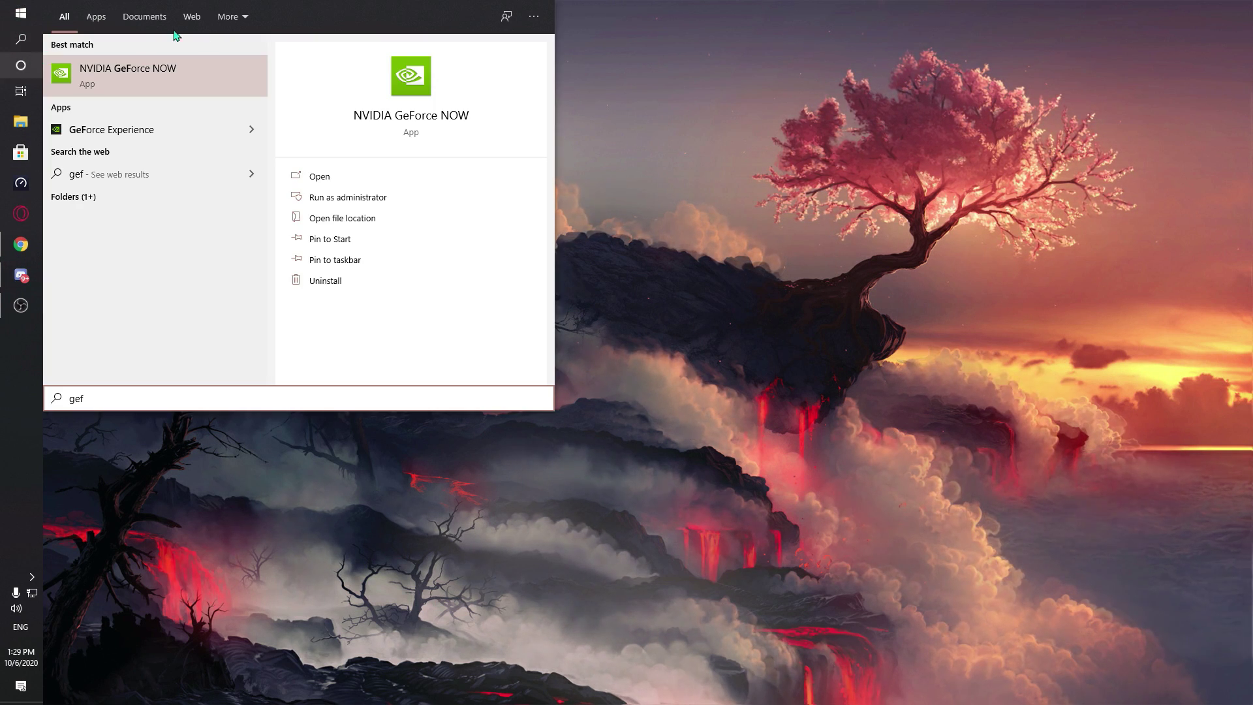
{"action": "left_click", "coordinate": [342, 218]}
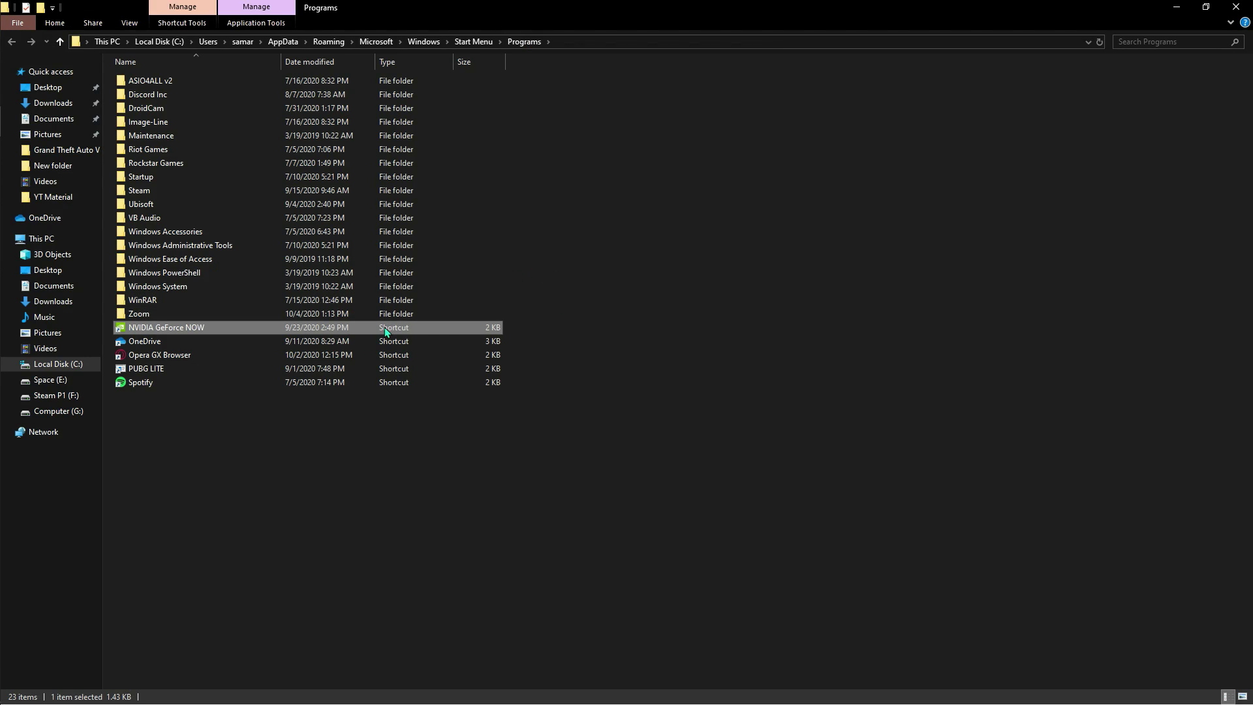
{"action": "right_click", "coordinate": [348, 329]}
{"action": "left_click", "coordinate": [445, 355]}
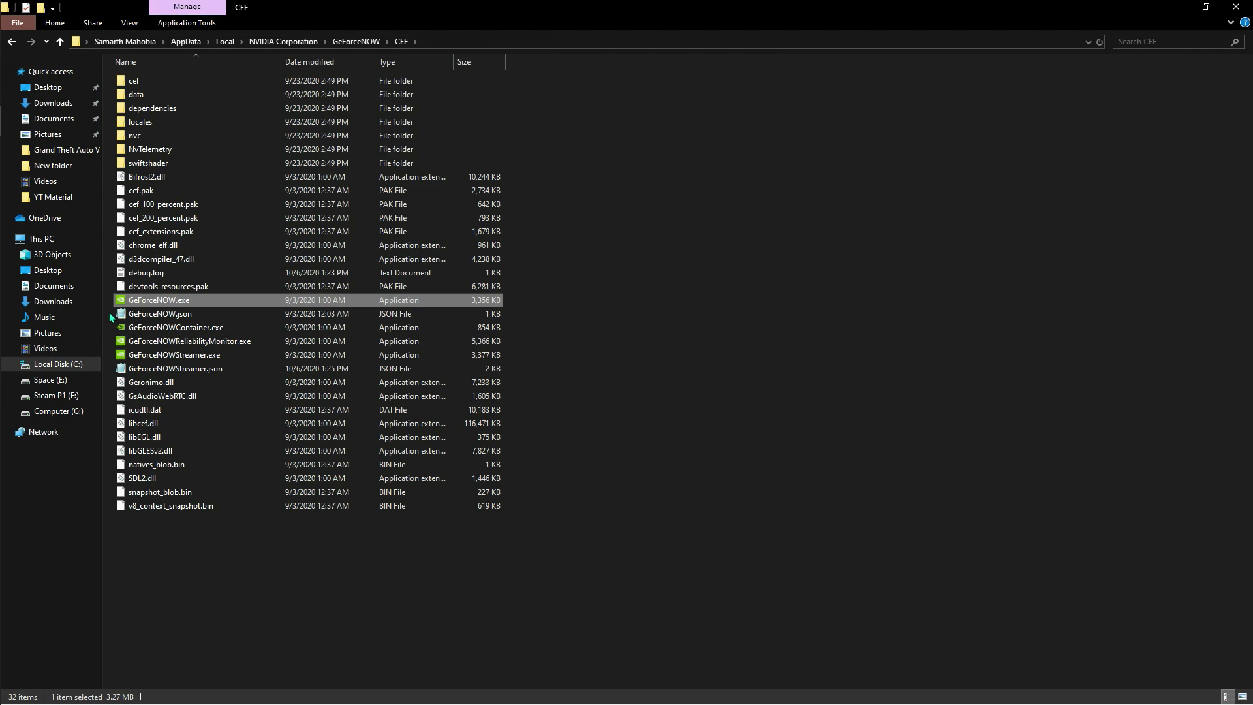
Step: Check the hidden items display option and open GeForceNOWStreamer.json for editing in Notepad
{"action": "left_click", "coordinate": [142, 28]}
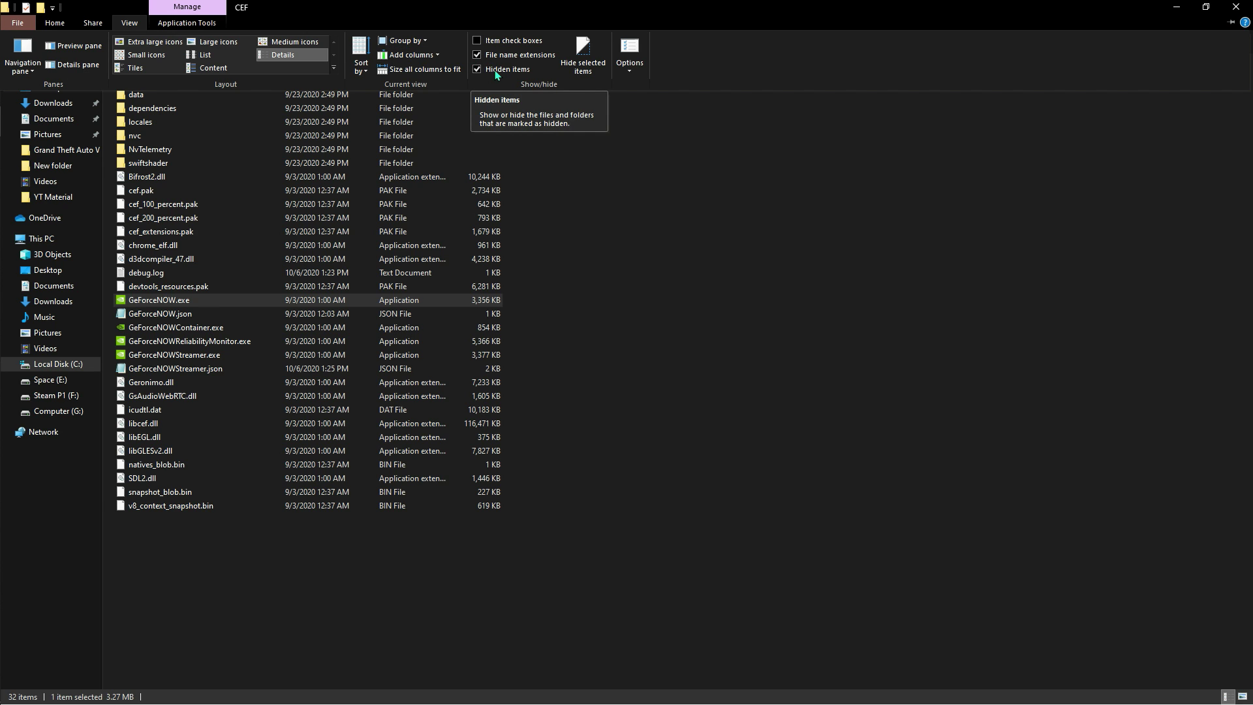
{"action": "left_click", "coordinate": [191, 371]}
{"action": "right_click", "coordinate": [191, 371]}
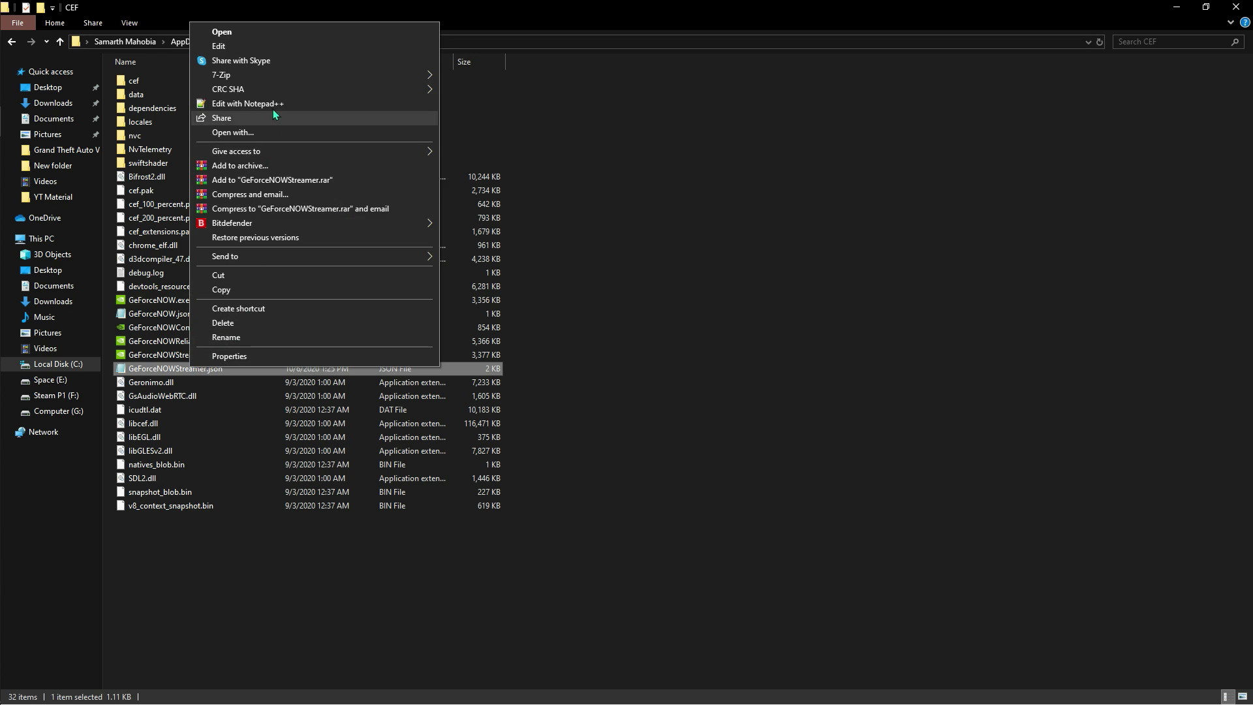
{"action": "left_click", "coordinate": [260, 49]}
{"action": "left_click", "coordinate": [694, 155]}
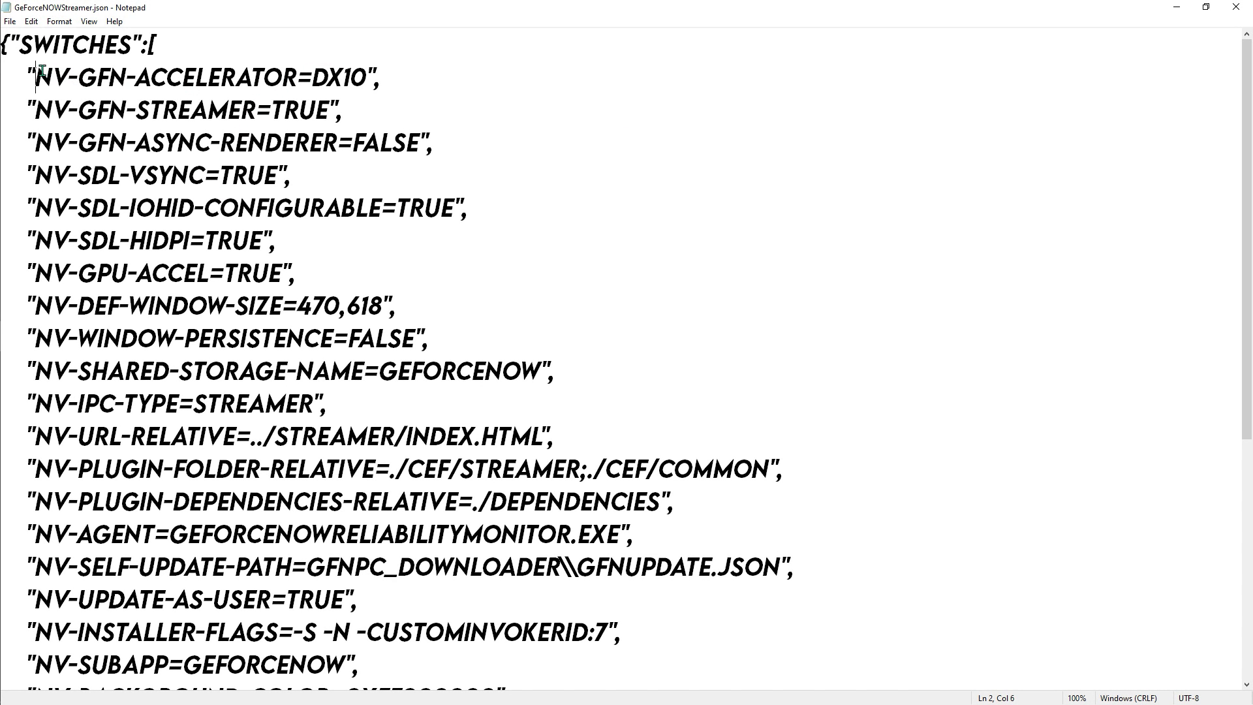
Step: Try DX9 as the NV-GFN-ACCELERATOR value and restore it to DX10
{"action": "left_click_drag", "start_coordinate": [41, 71], "coordinate": [361, 91]}
{"action": "left_click", "coordinate": [367, 75]}
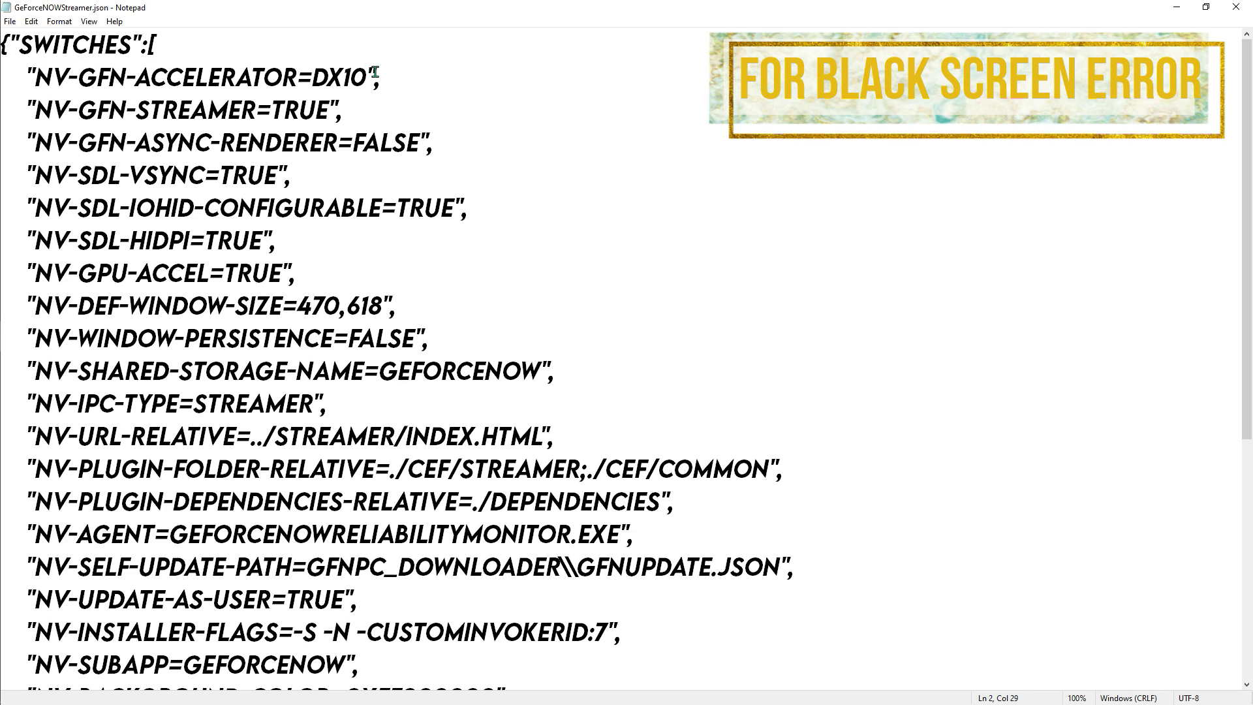
{"action": "key", "text": "BackSpace"}
{"action": "key", "text": "BackSpace"}
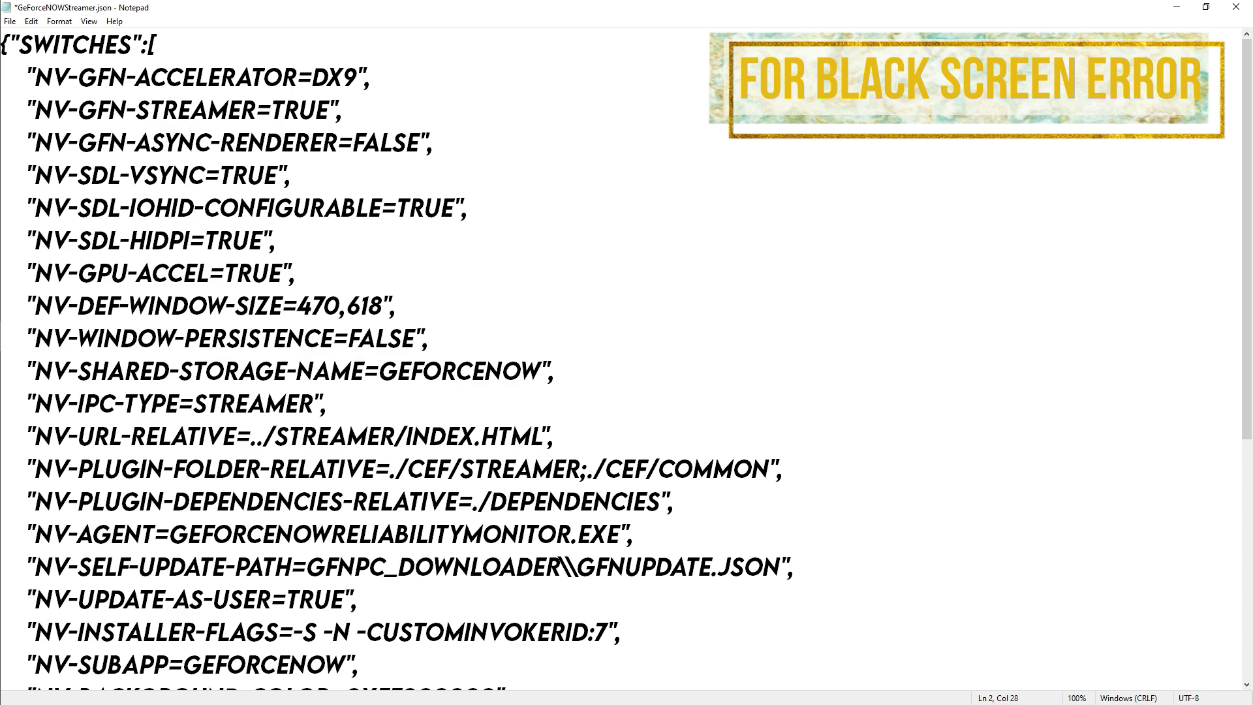
{"action": "type", "text": "10"}
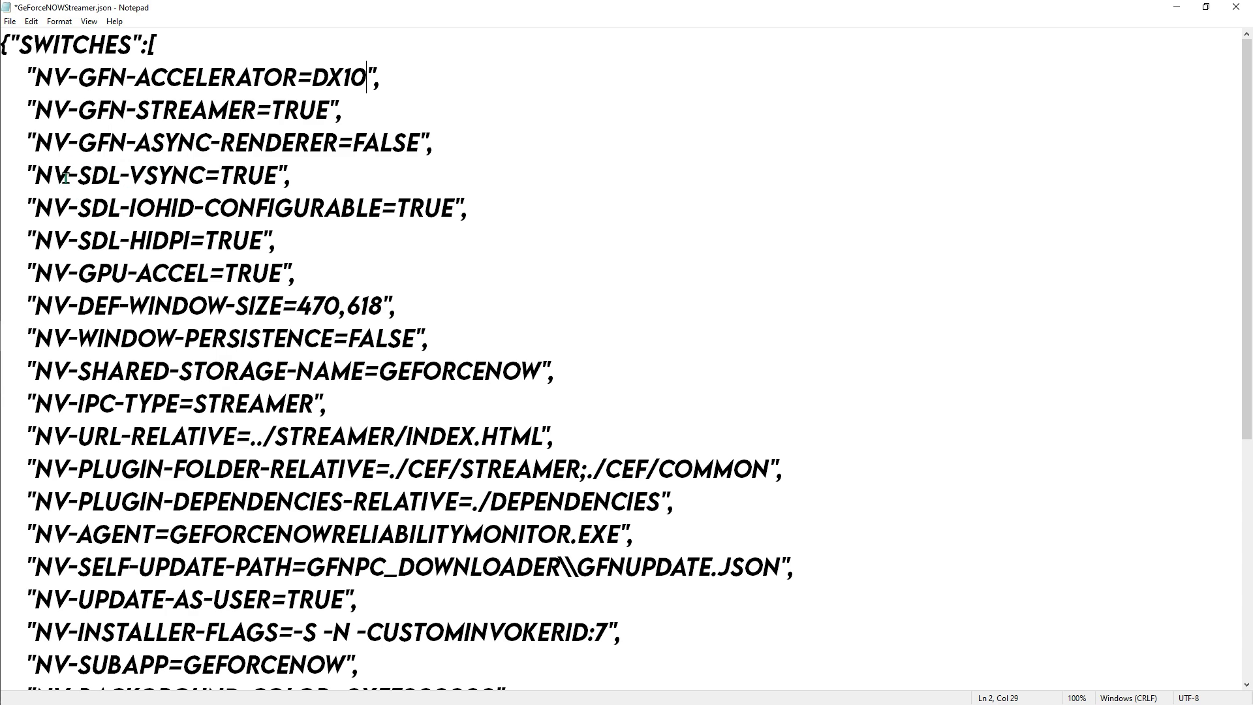
Step: Set the NV-SDL-VSYNC switch to FALSE in the JSON file
{"action": "left_click_drag", "start_coordinate": [222, 173], "coordinate": [267, 173]}
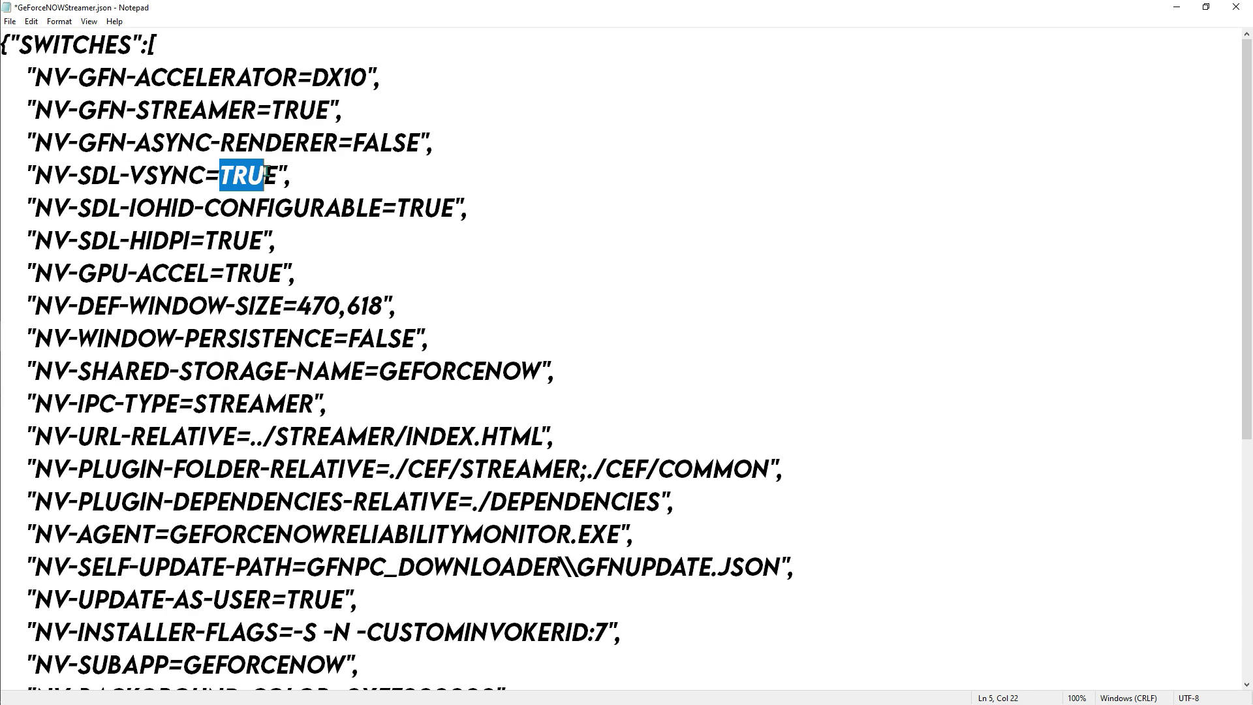
{"action": "type", "text": "F"}
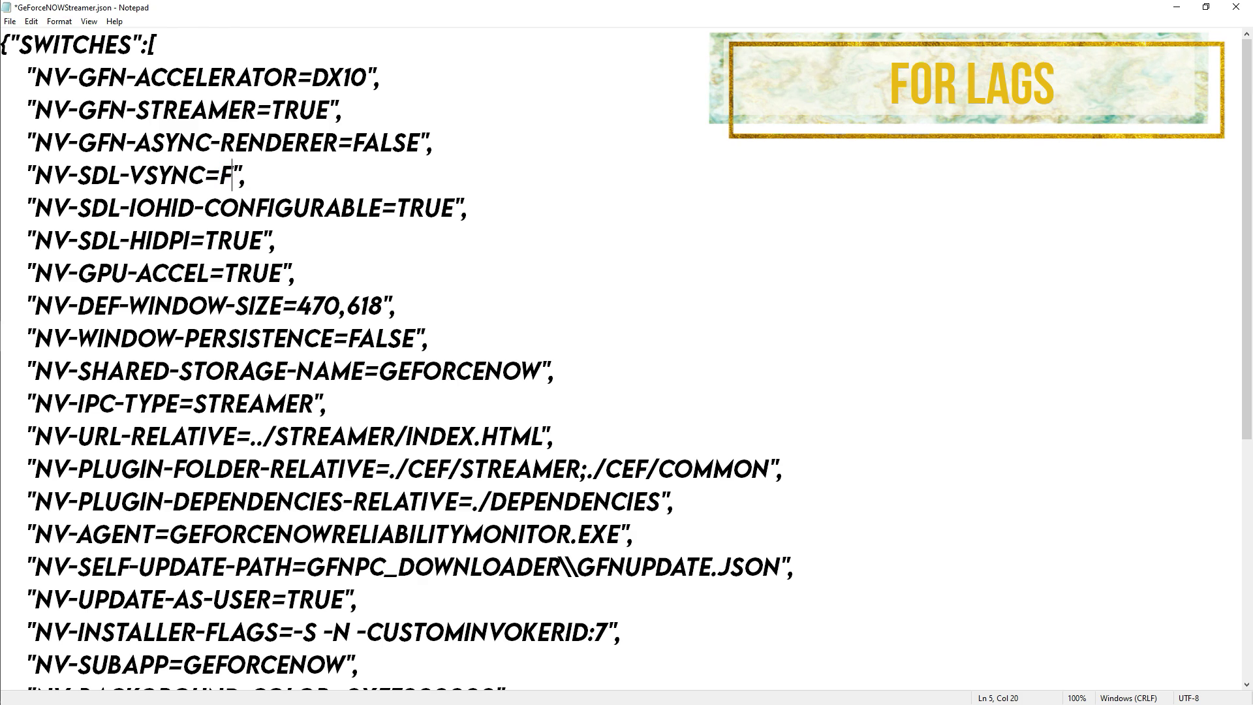
{"action": "type", "text": "ALSW"}
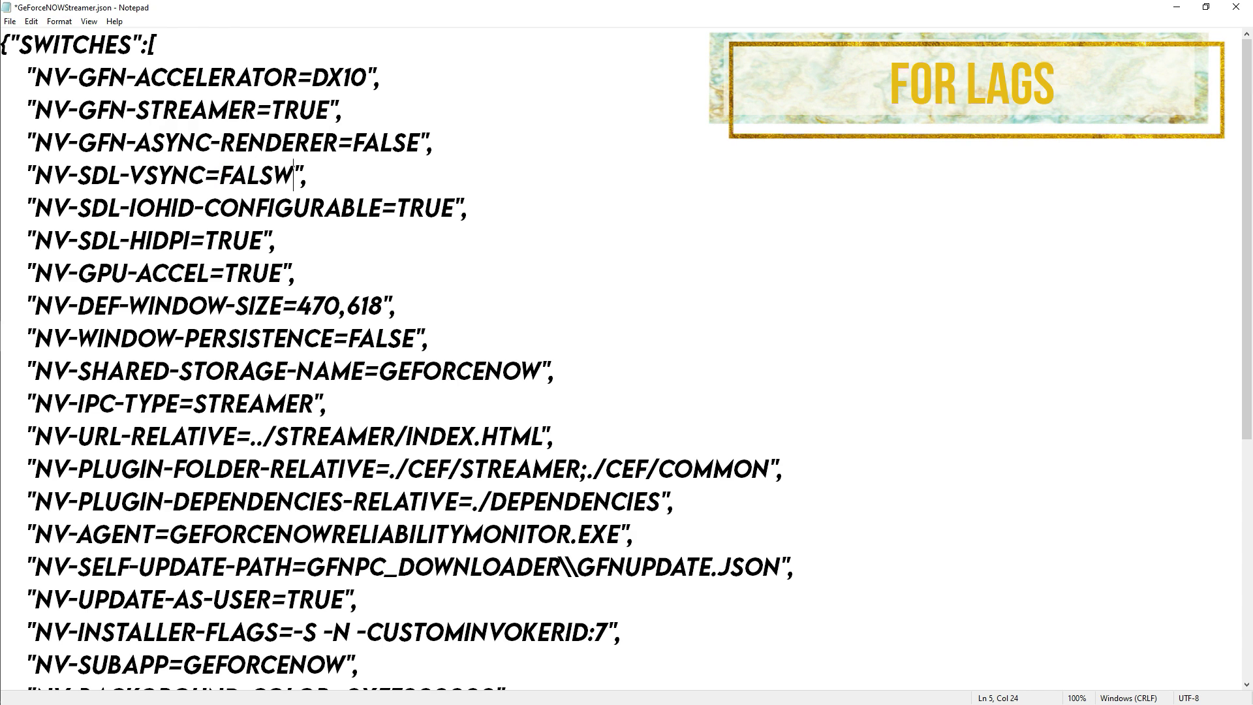
{"action": "key", "text": "BackSpace"}
{"action": "type", "text": "E"}
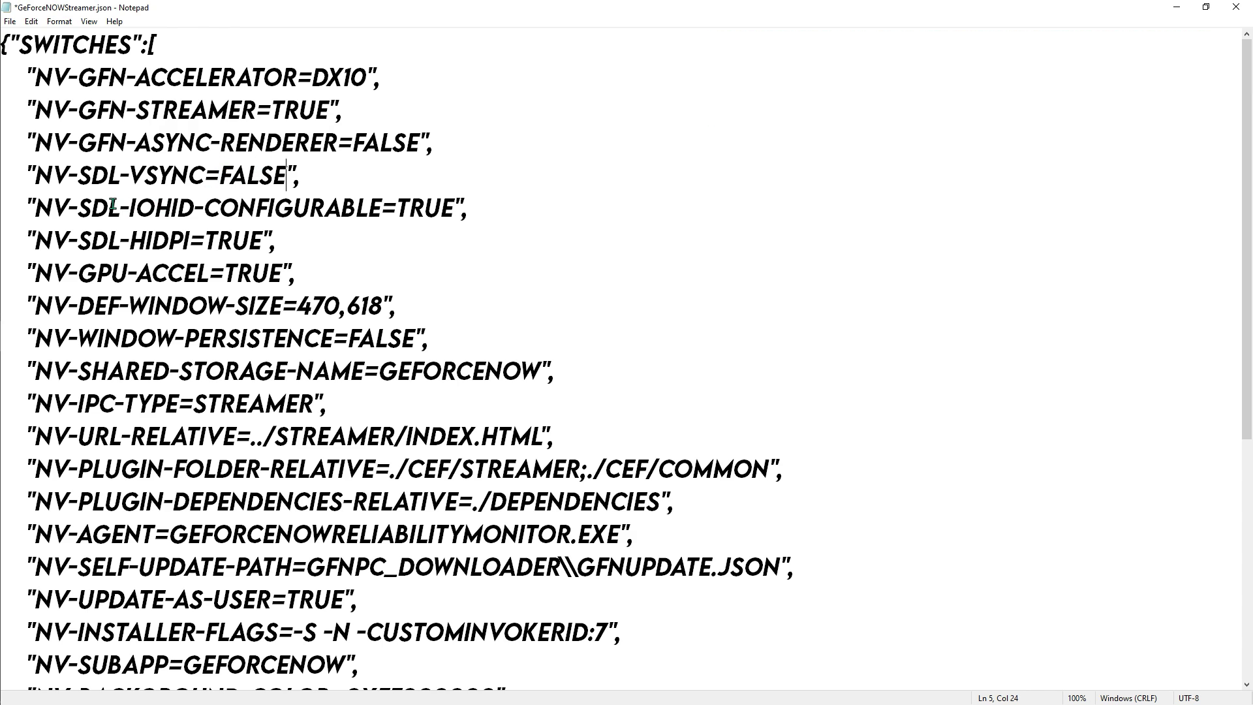
Step: Review the values of the NV-SDL-IOHID-CONFIGURABLE, NV-SDL-HIDPI and NV-GPU-ACCEL switches
{"action": "left_click", "coordinate": [462, 209]}
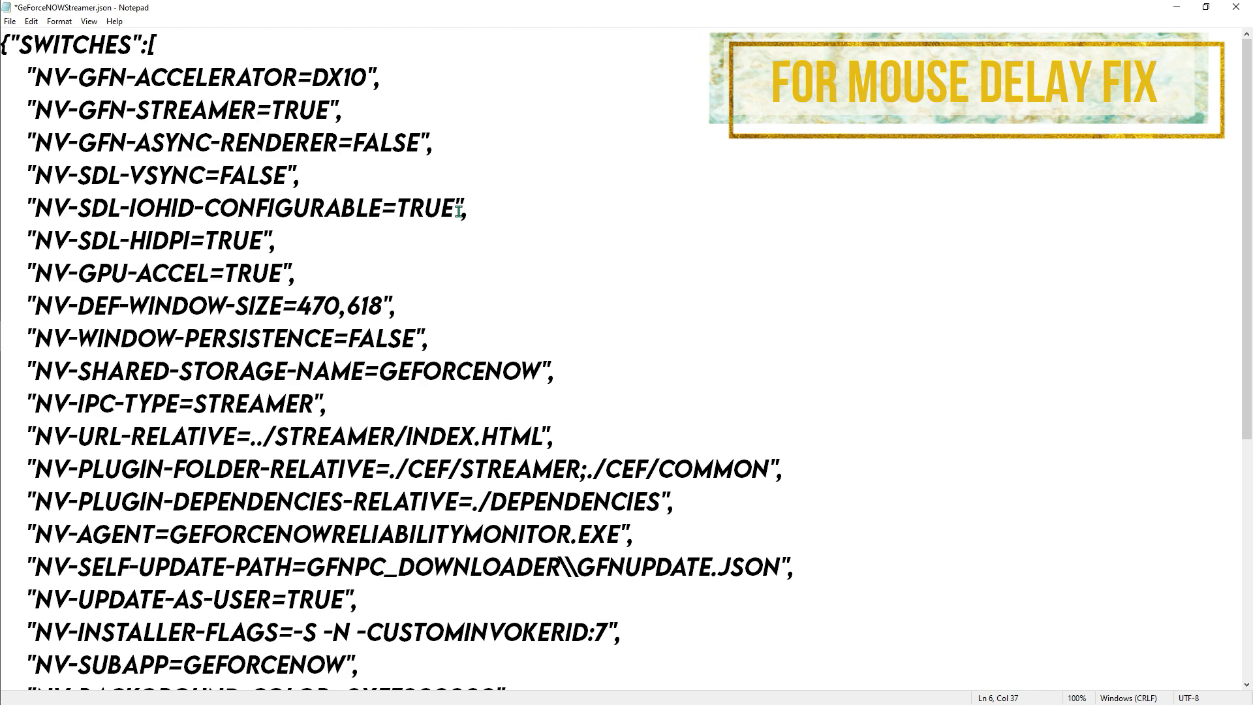
{"action": "left_click_drag", "start_coordinate": [228, 235], "coordinate": [261, 238]}
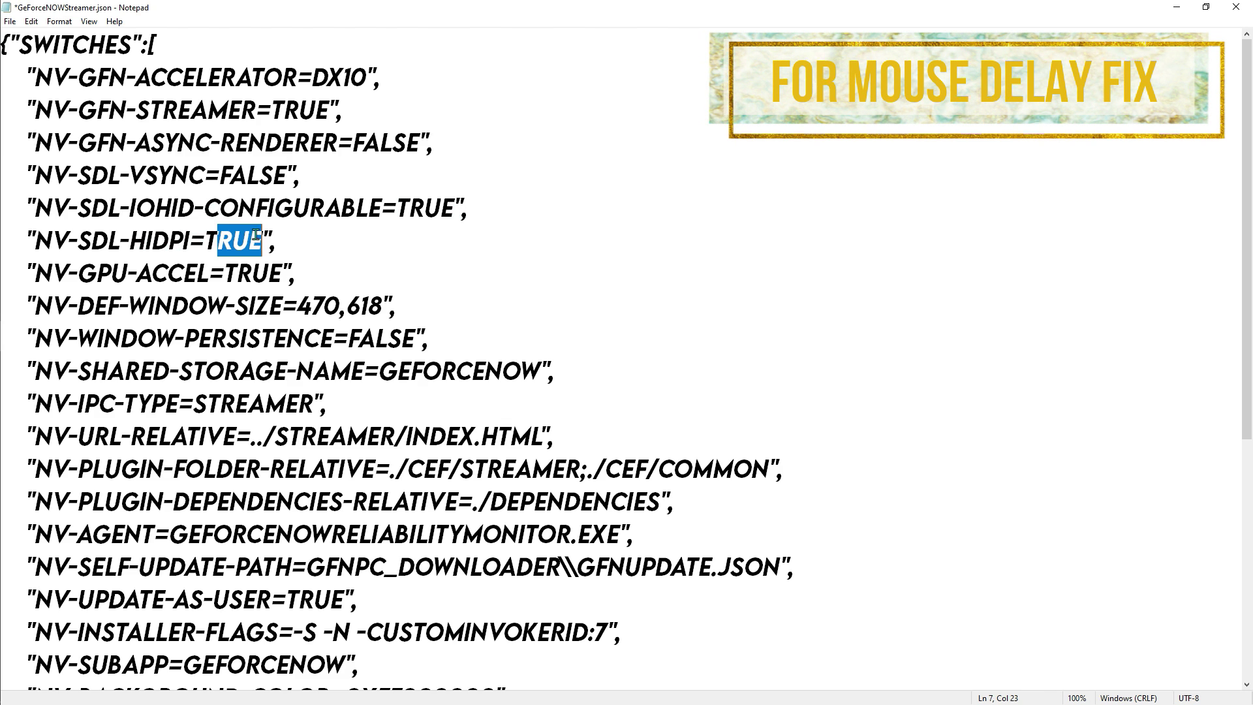
{"action": "left_click", "coordinate": [448, 268]}
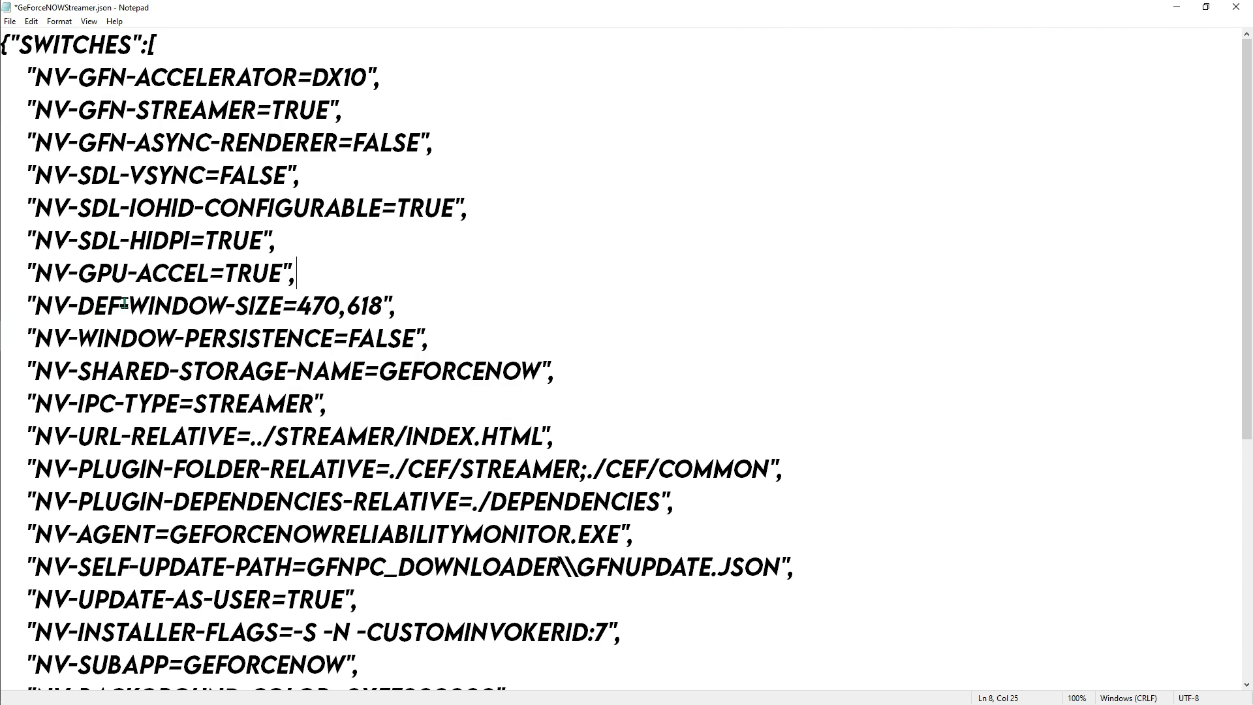
Step: Set the NV-DEF-WINDOW-SIZE switch to 1920,1080
{"action": "left_click_drag", "start_coordinate": [341, 310], "coordinate": [297, 309]}
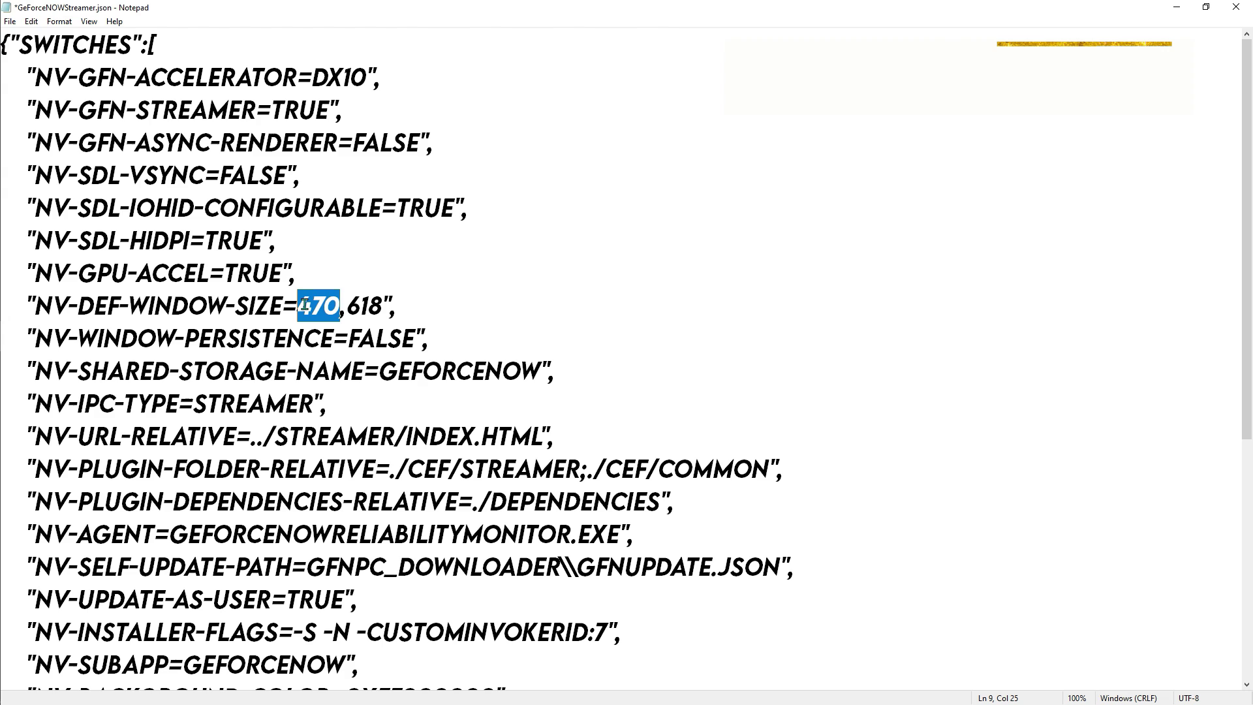
{"action": "type", "text": "1920"}
{"action": "left_click", "coordinate": [406, 305]}
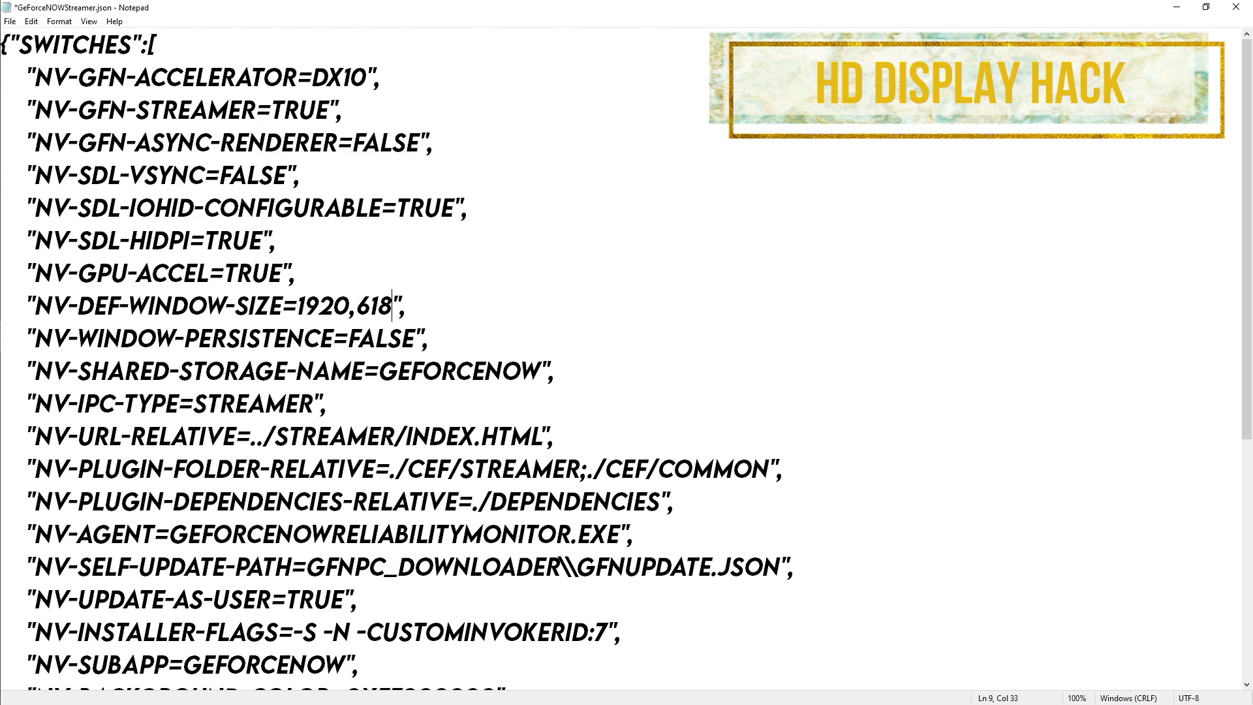
{"action": "type", "text": "1080"}
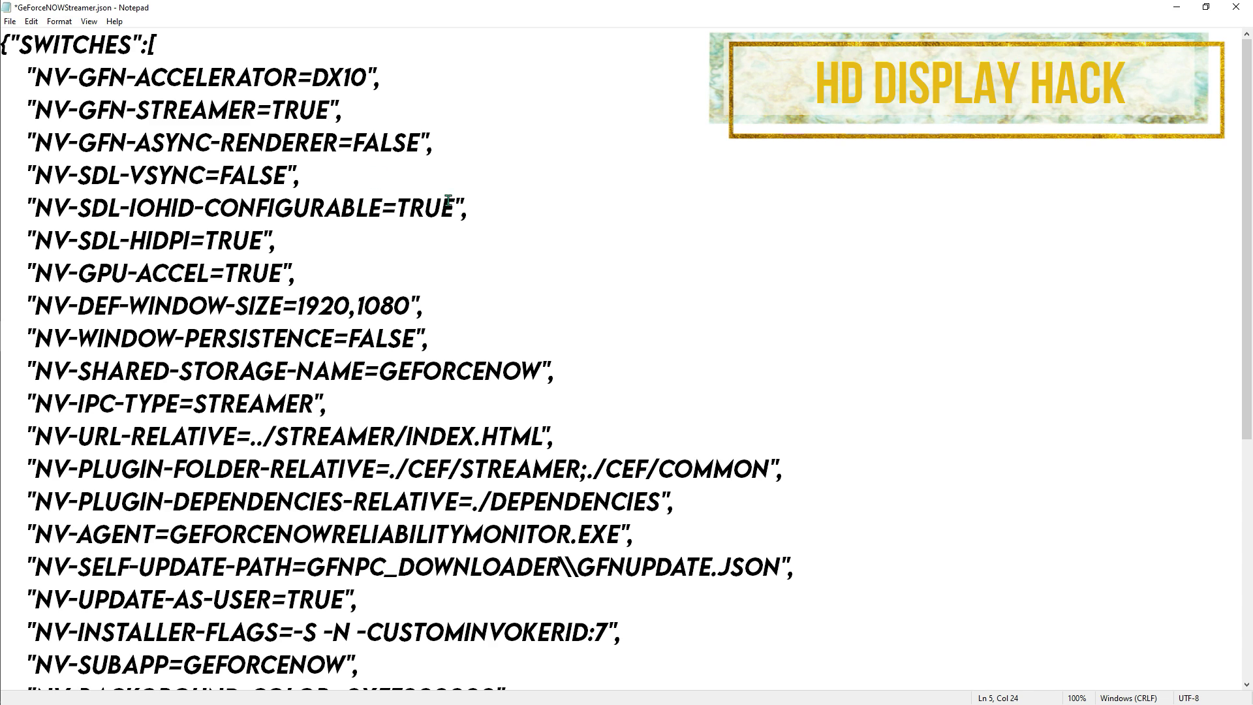
Step: Save the edited GeForceNOWStreamer.json file and close Notepad
{"action": "left_click", "coordinate": [285, 174]}
{"action": "key", "text": "ctrl+s"}
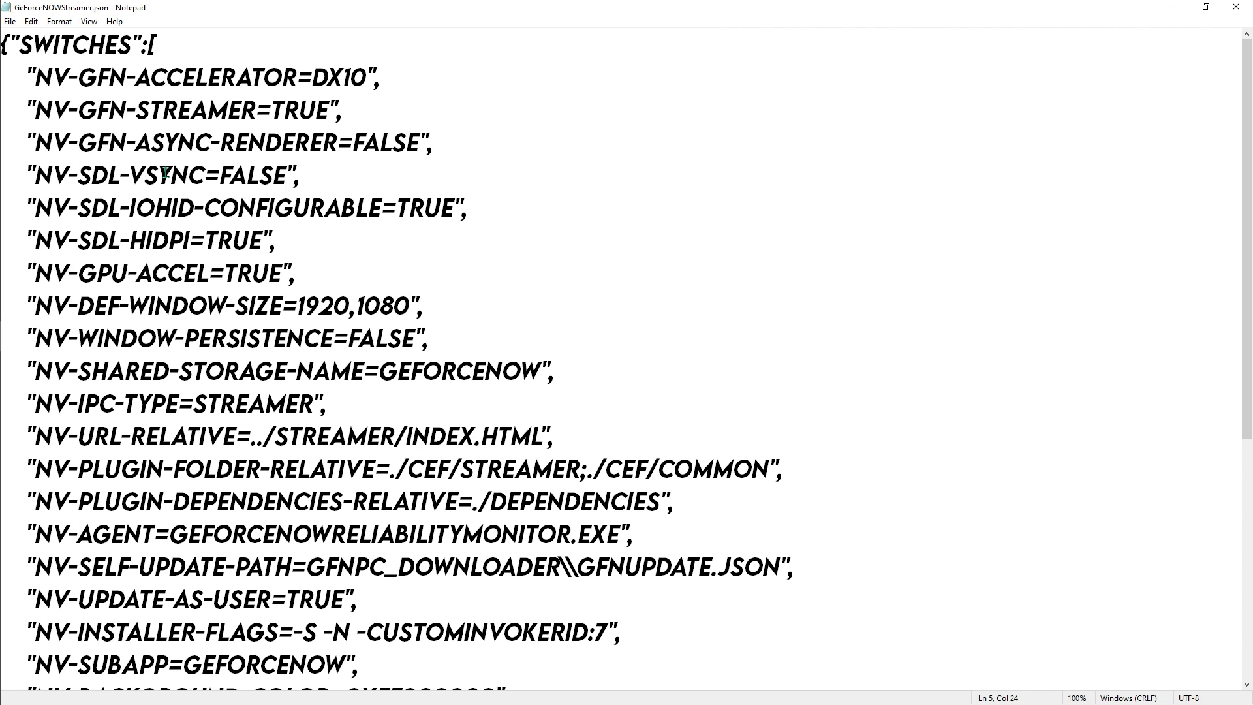
{"action": "left_click", "coordinate": [1236, 7]}
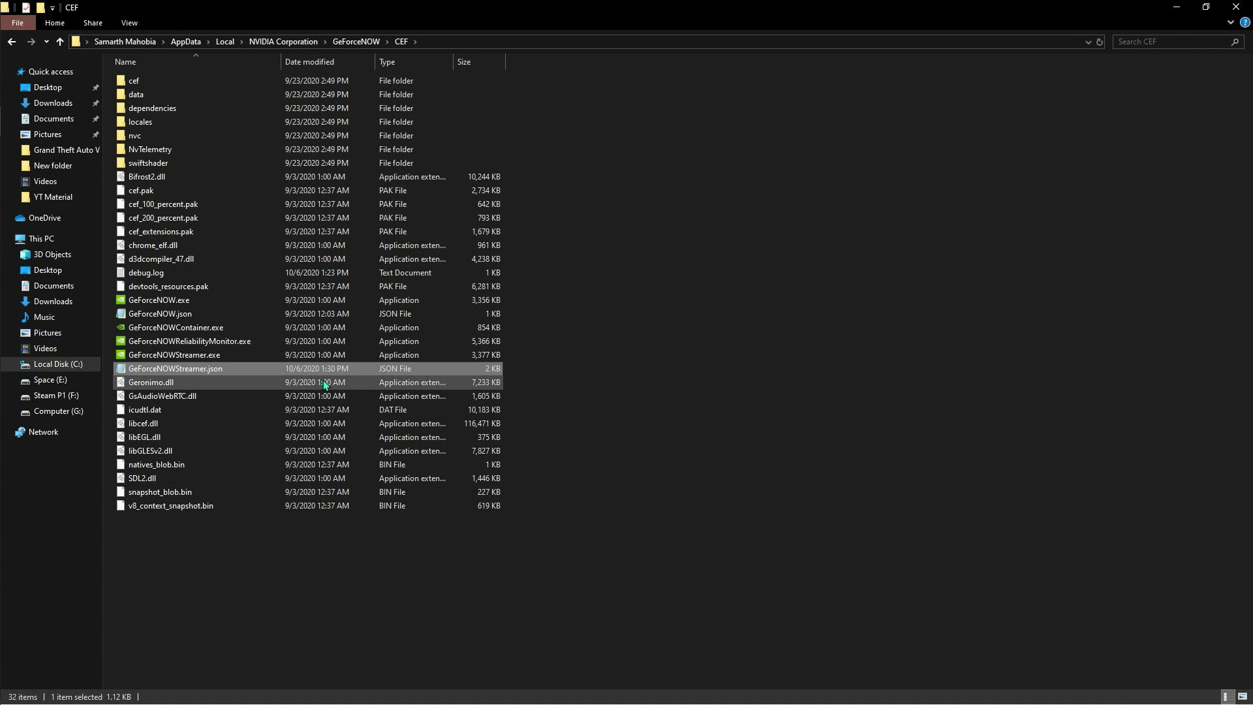
Step: Apply the read-only attribute to GeForceNOWStreamer.json in its file properties and close the dialog
{"action": "right_click", "coordinate": [346, 371]}
{"action": "left_click", "coordinate": [392, 367]}
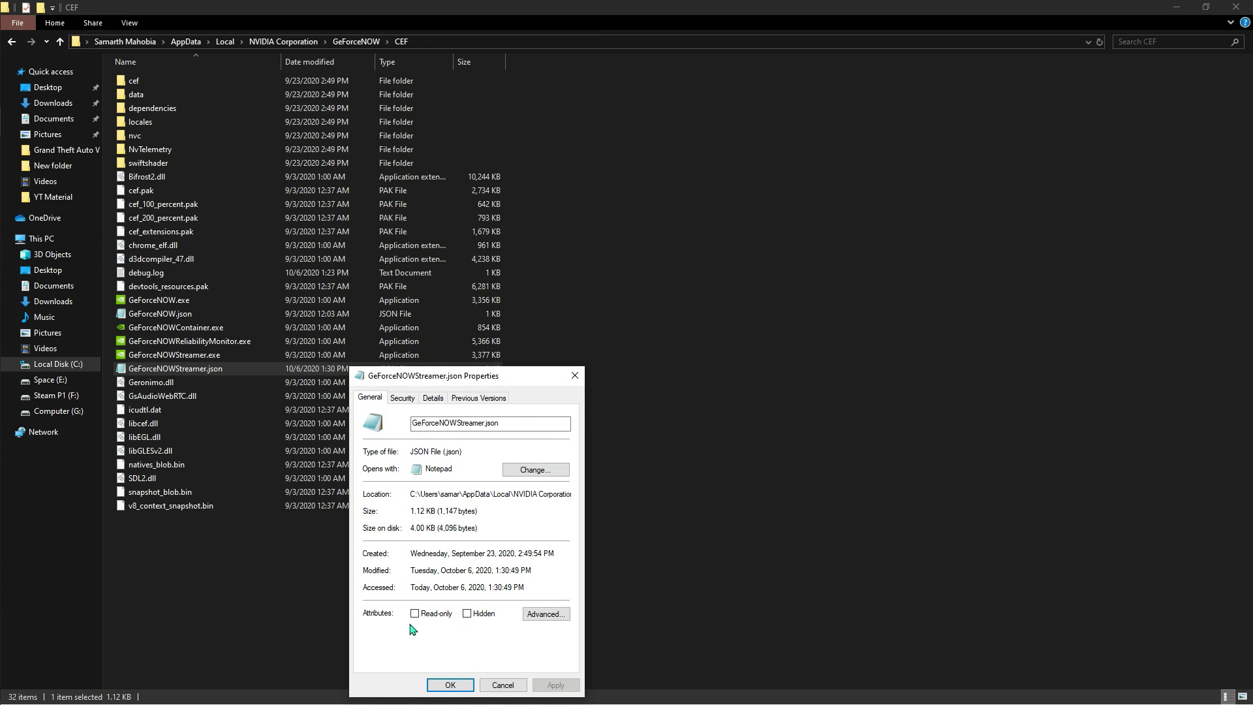
{"action": "left_click", "coordinate": [430, 612]}
{"action": "left_click", "coordinate": [555, 684]}
{"action": "left_click", "coordinate": [502, 684]}
{"action": "left_click", "coordinate": [820, 562]}
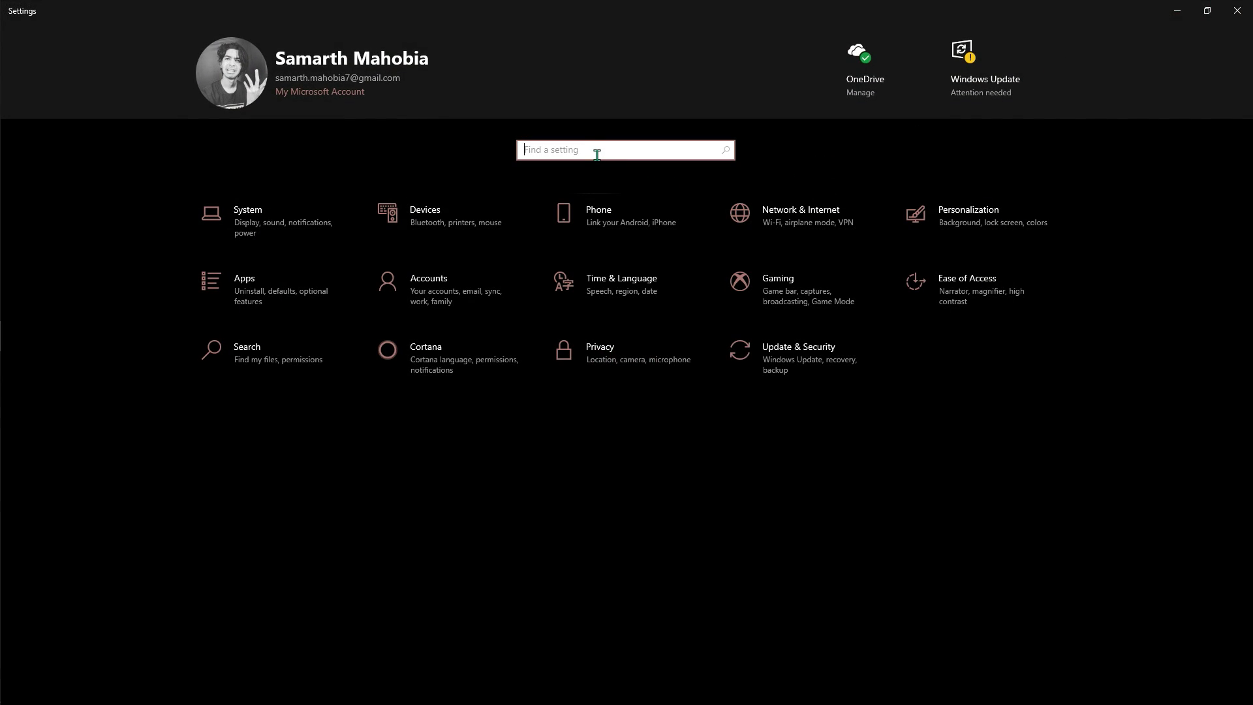
{"action": "left_click", "coordinate": [574, 234]}
{"action": "left_click", "coordinate": [46, 213]}
{"action": "left_click", "coordinate": [721, 385]}
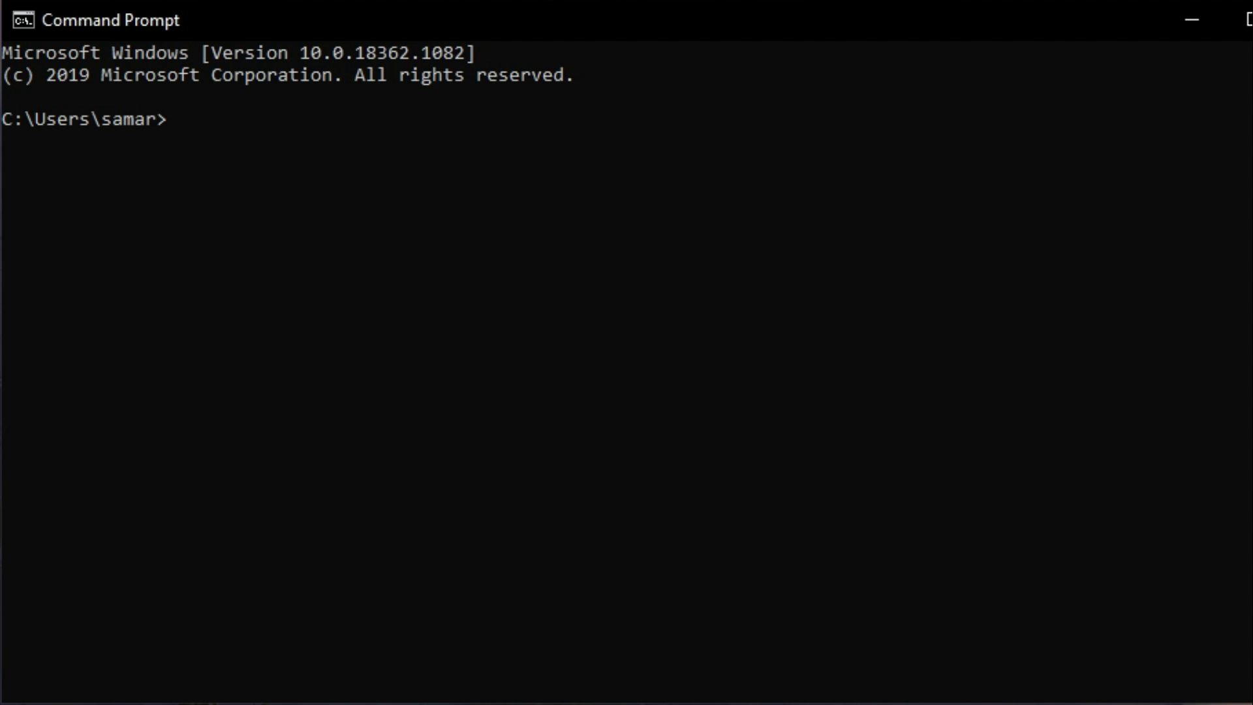
Step: Run ipconfig /release in Command Prompt to release the current IP configuration
{"action": "type", "text": "g /"}
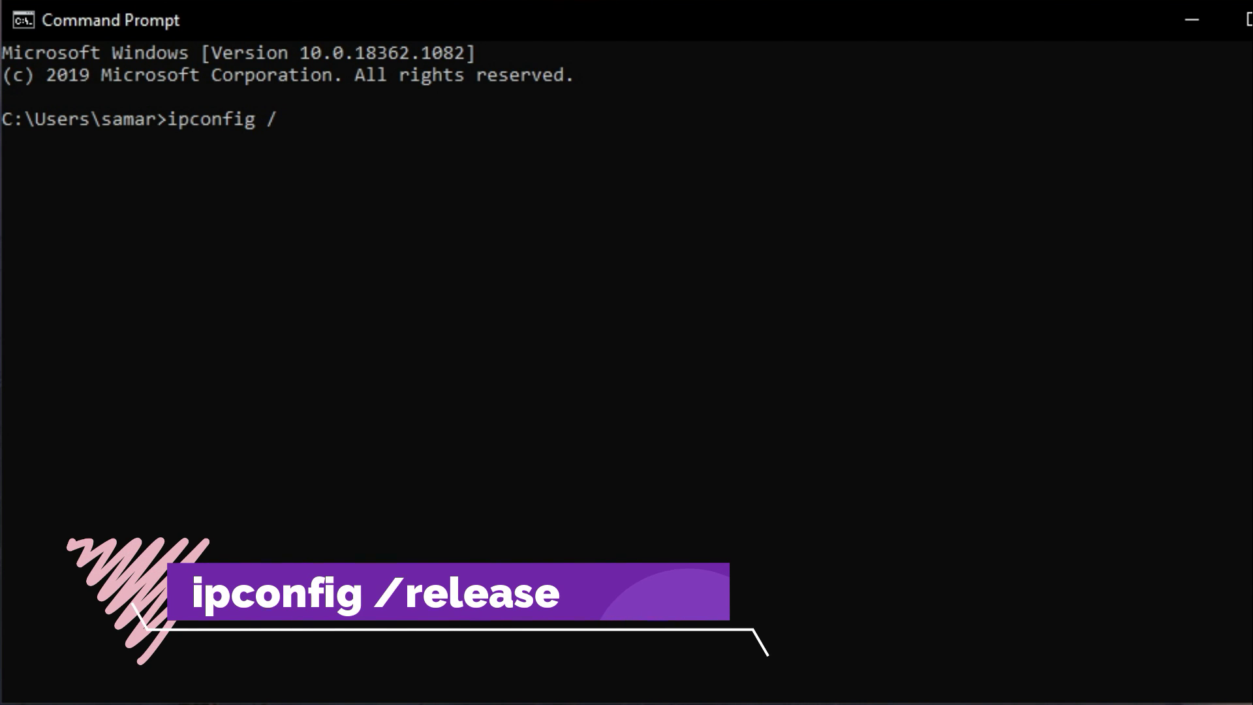
{"action": "type", "text": "release"}
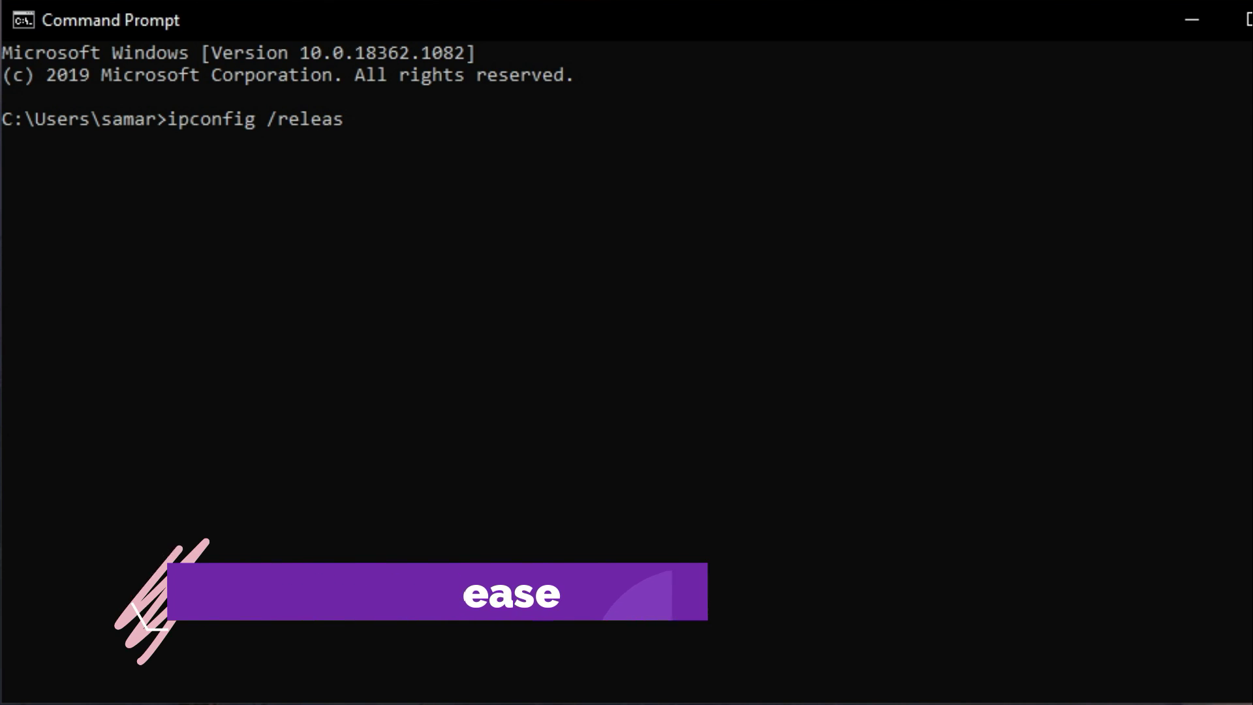
{"action": "key", "text": "Return"}
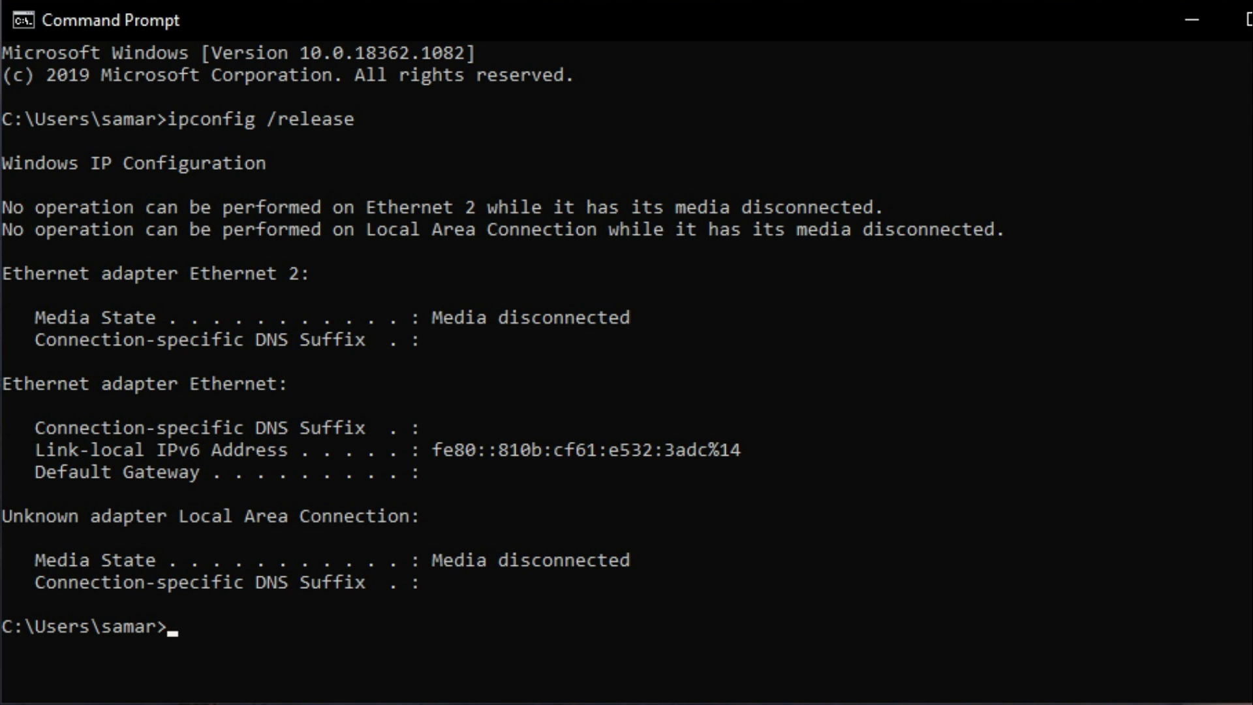
Step: Run ipconfig /renew in Command Prompt to renew the IP configuration
{"action": "type", "text": "ipco"}
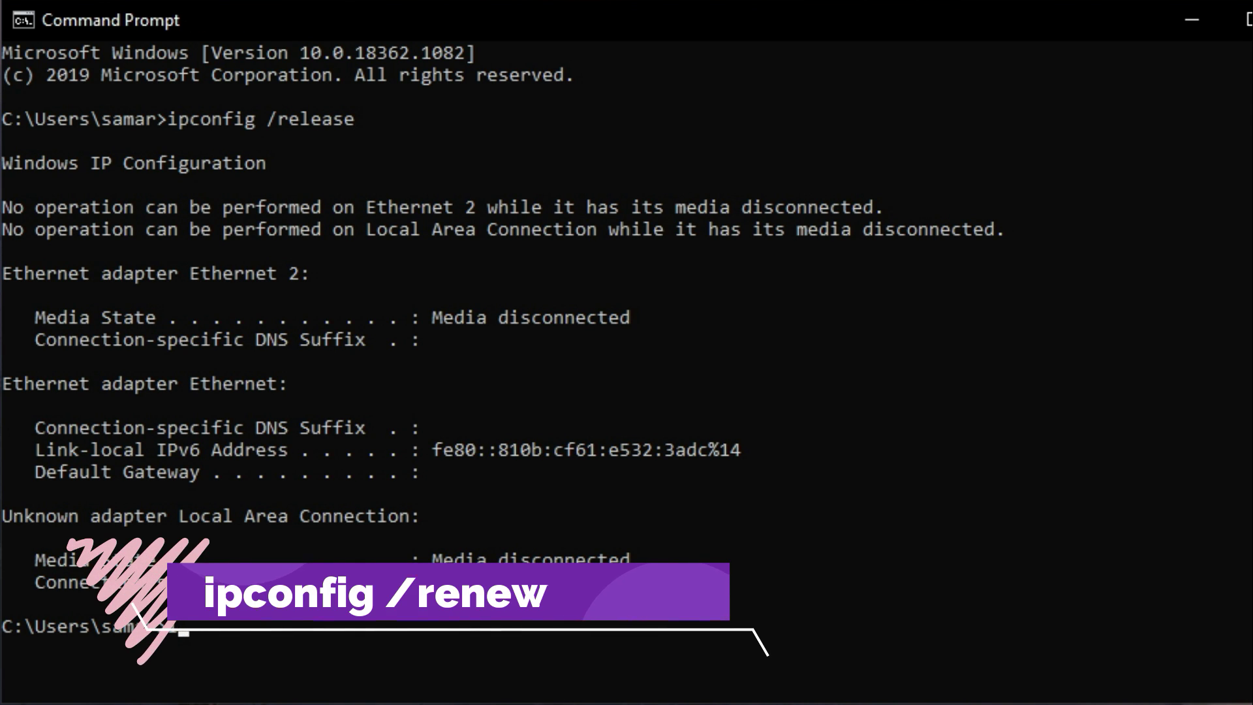
{"action": "type", "text": "nfig /renew"}
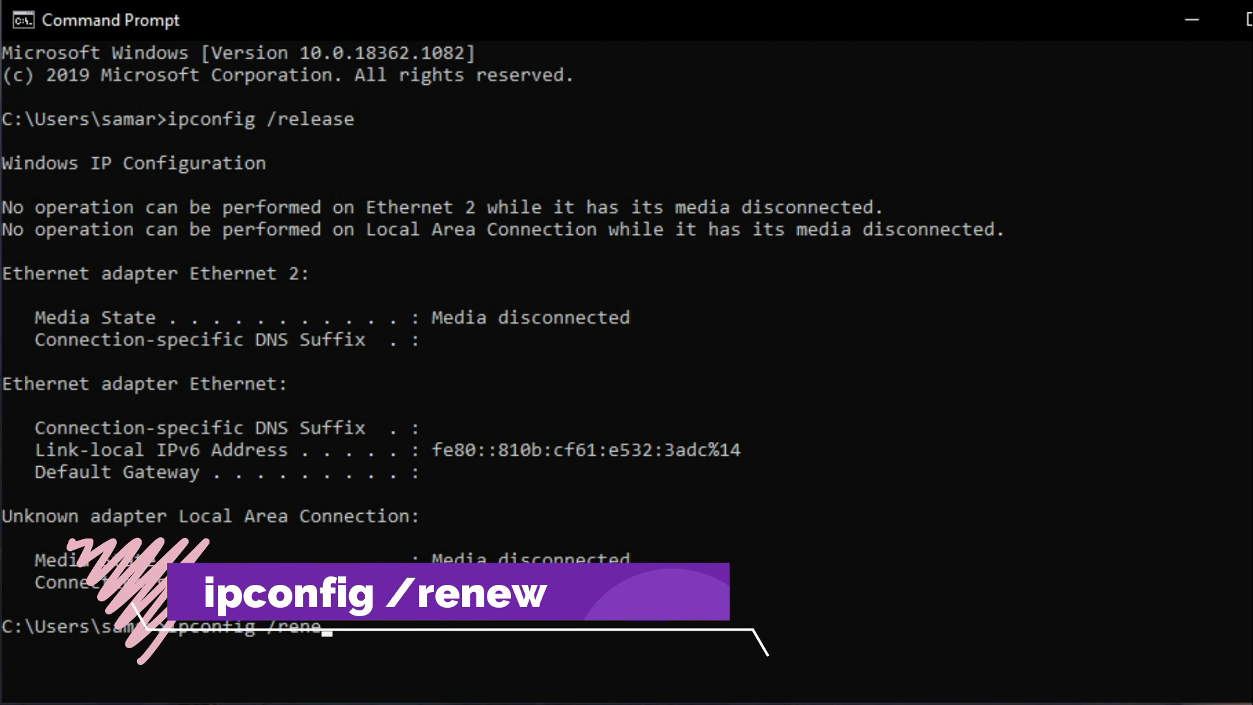
{"action": "key", "text": "Return"}
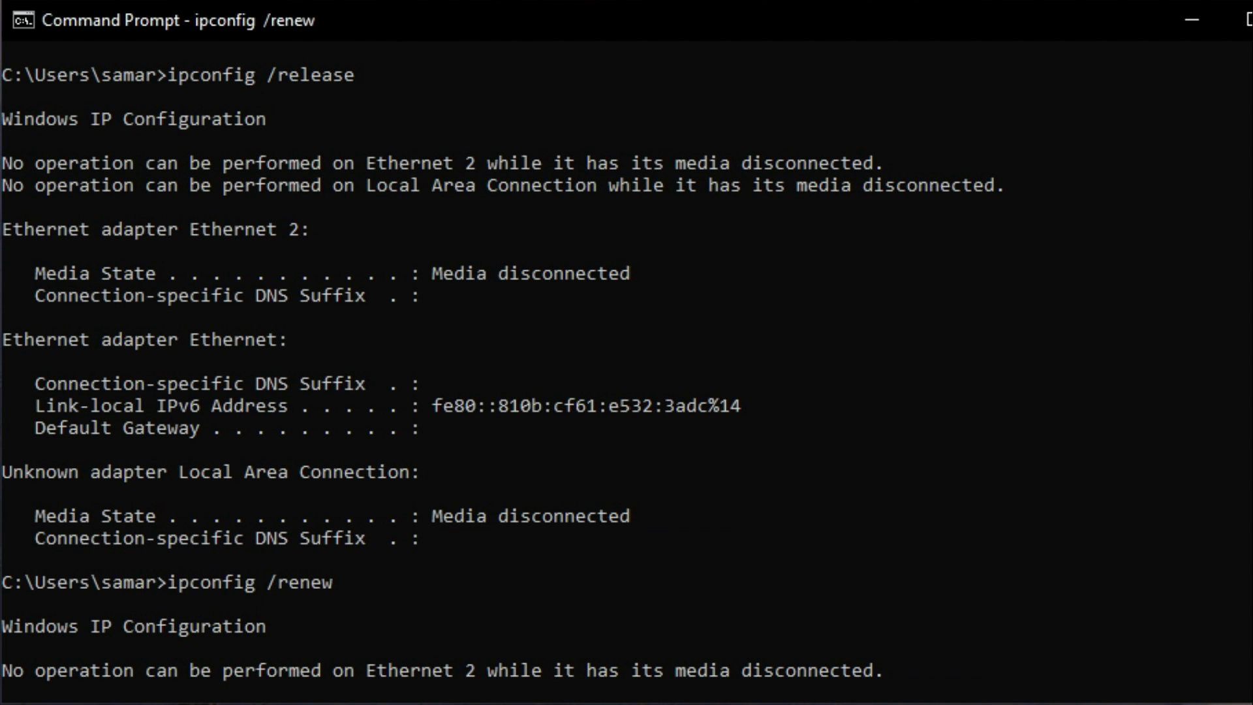
Step: Run ipconfig /flushdns to clear the DNS resolver cache
{"action": "type", "text": "ipcin"}
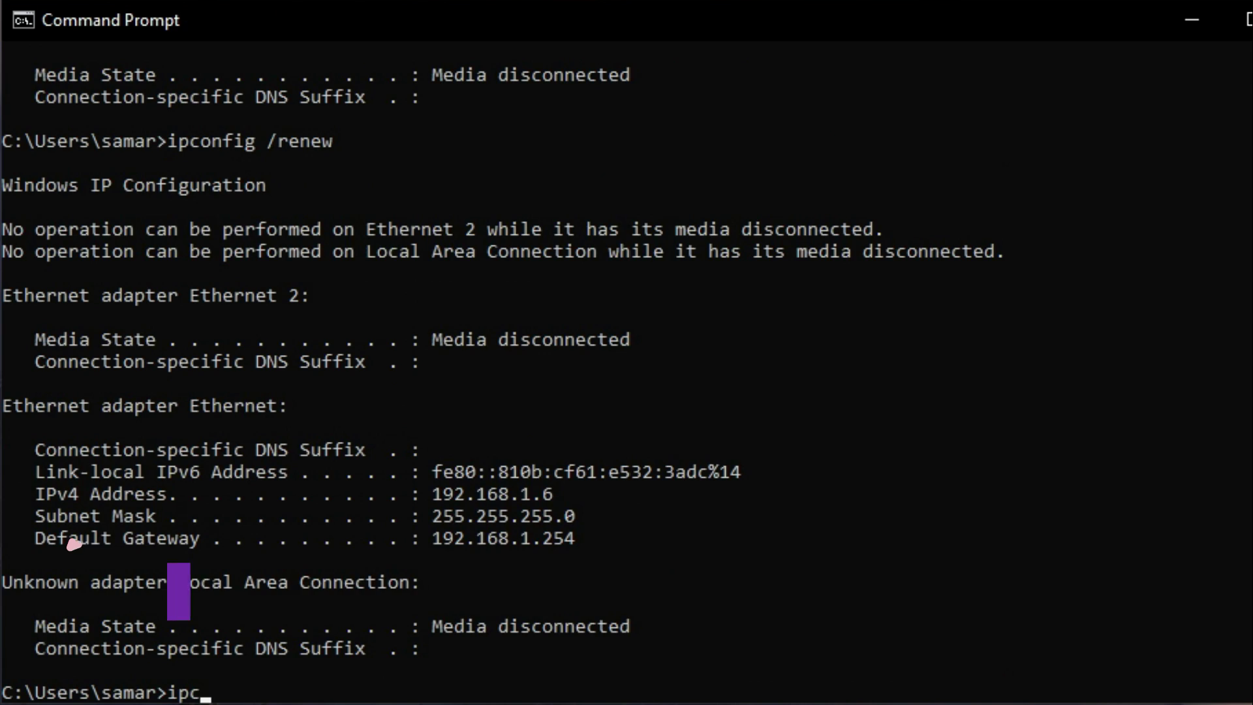
{"action": "key", "text": "BackSpace"}
{"action": "key", "text": "BackSpace"}
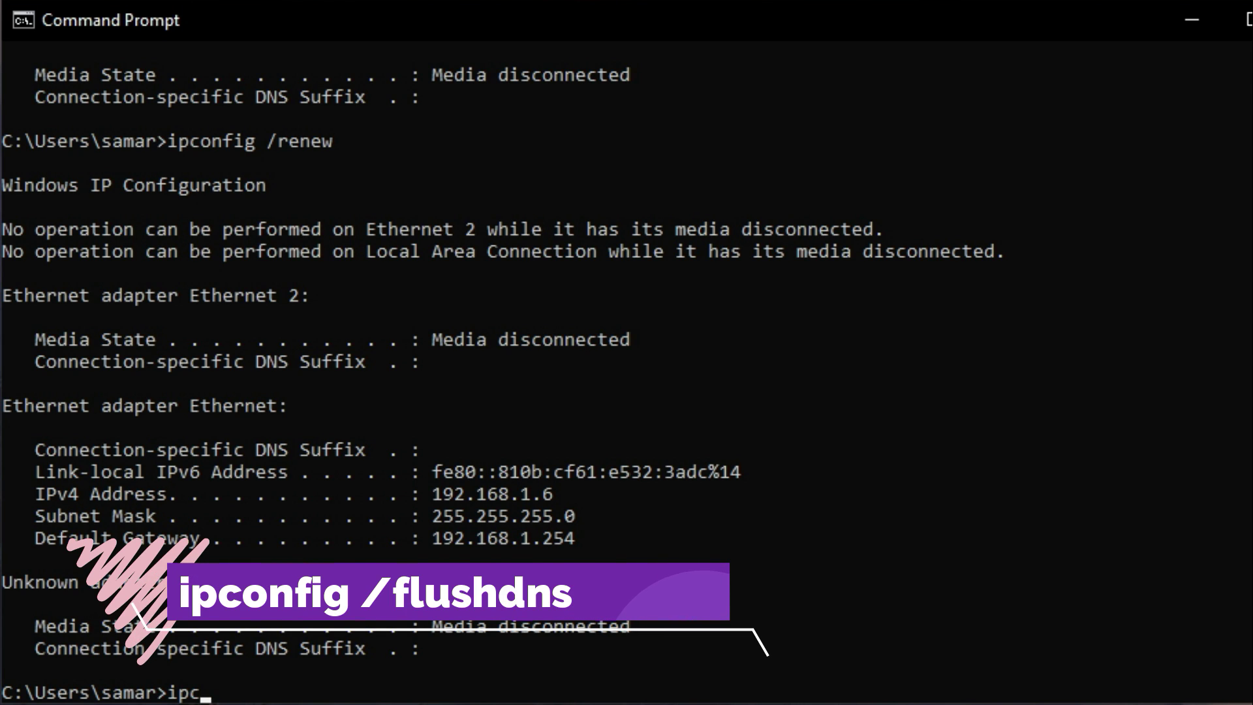
{"action": "type", "text": "onfig /fls"}
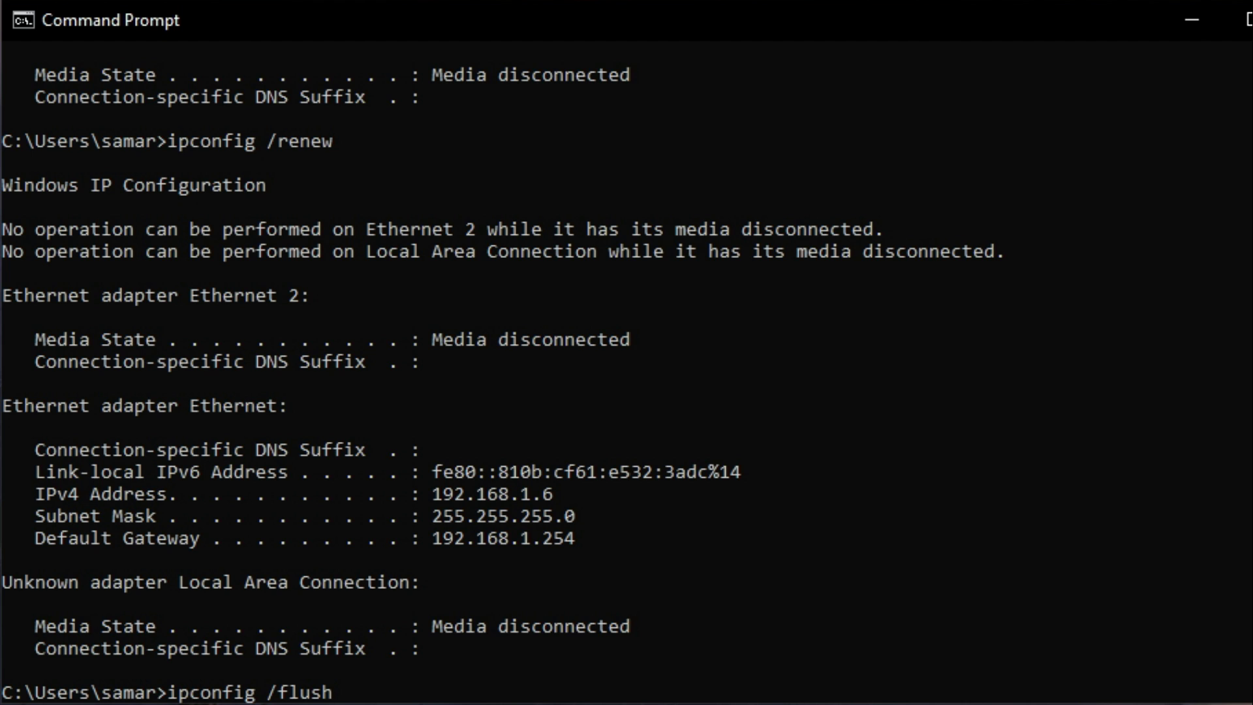
{"action": "type", "text": "shdns"}
{"action": "key", "text": "Return"}
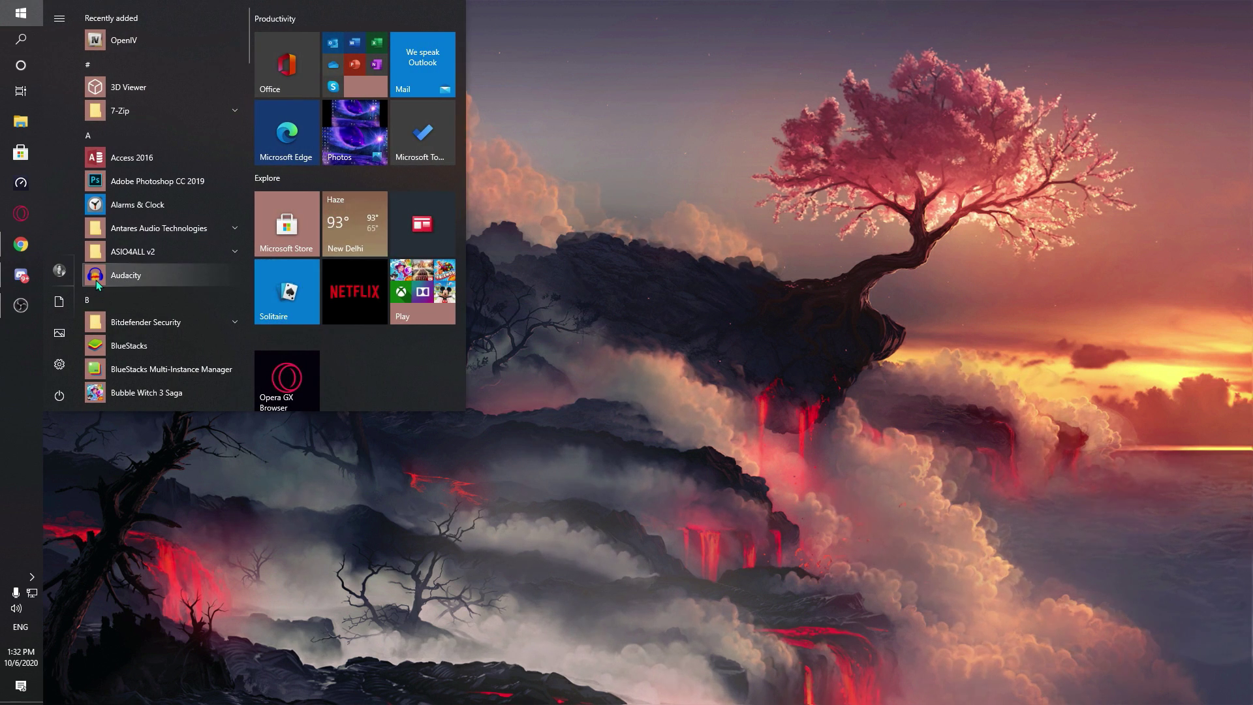
Step: Switch to Control Panel and open the Internet Protocol Version 4 (TCP/IPv4) properties of the active Ethernet connection
{"action": "left_click", "coordinate": [96, 280]}
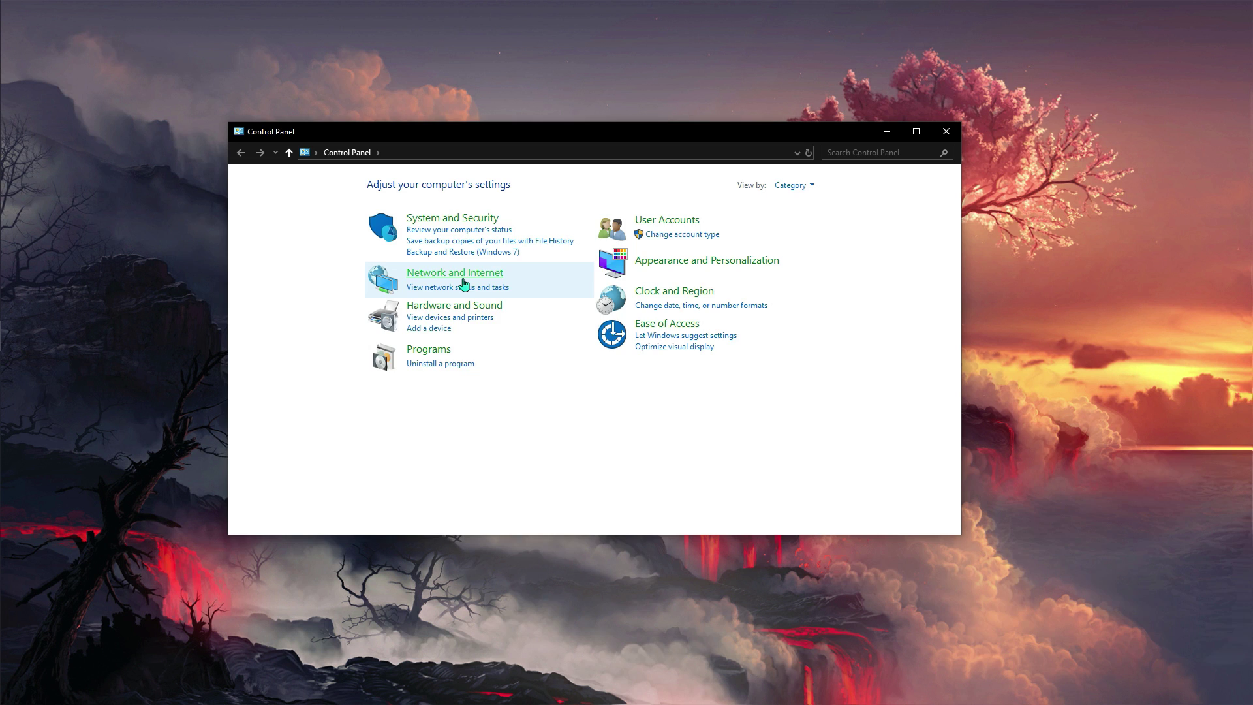
{"action": "left_click", "coordinate": [426, 280]}
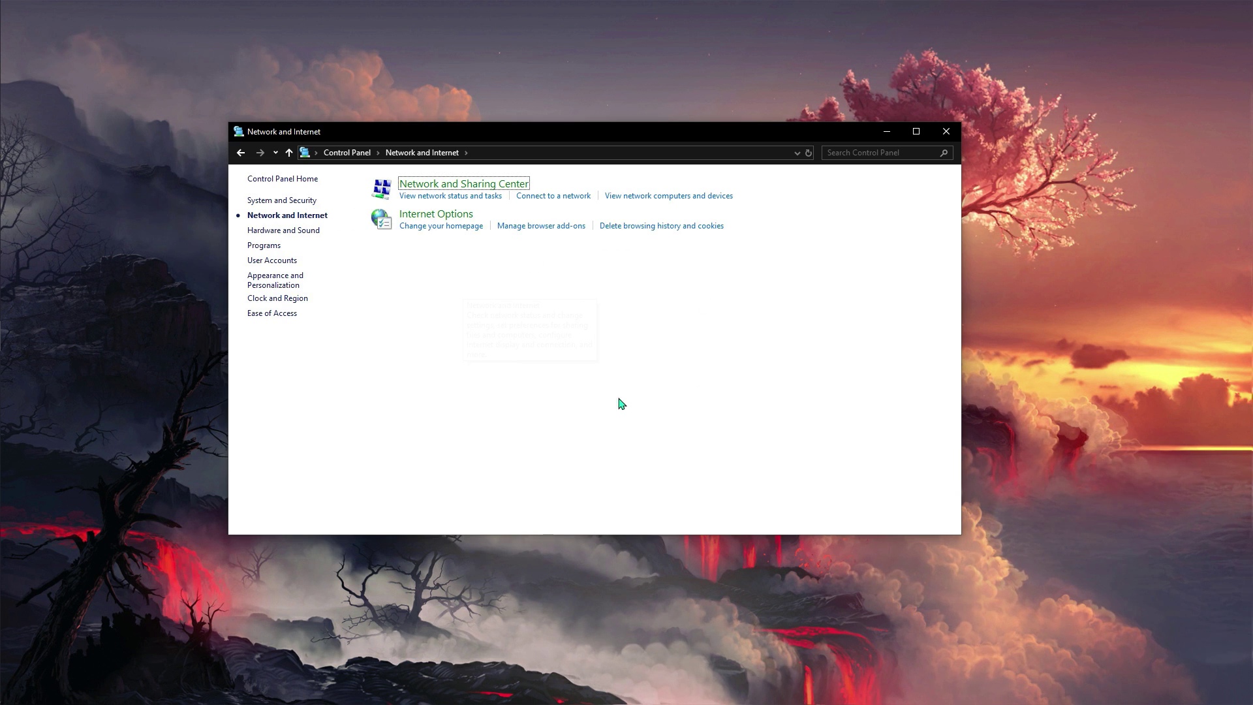
{"action": "left_click", "coordinate": [474, 182]}
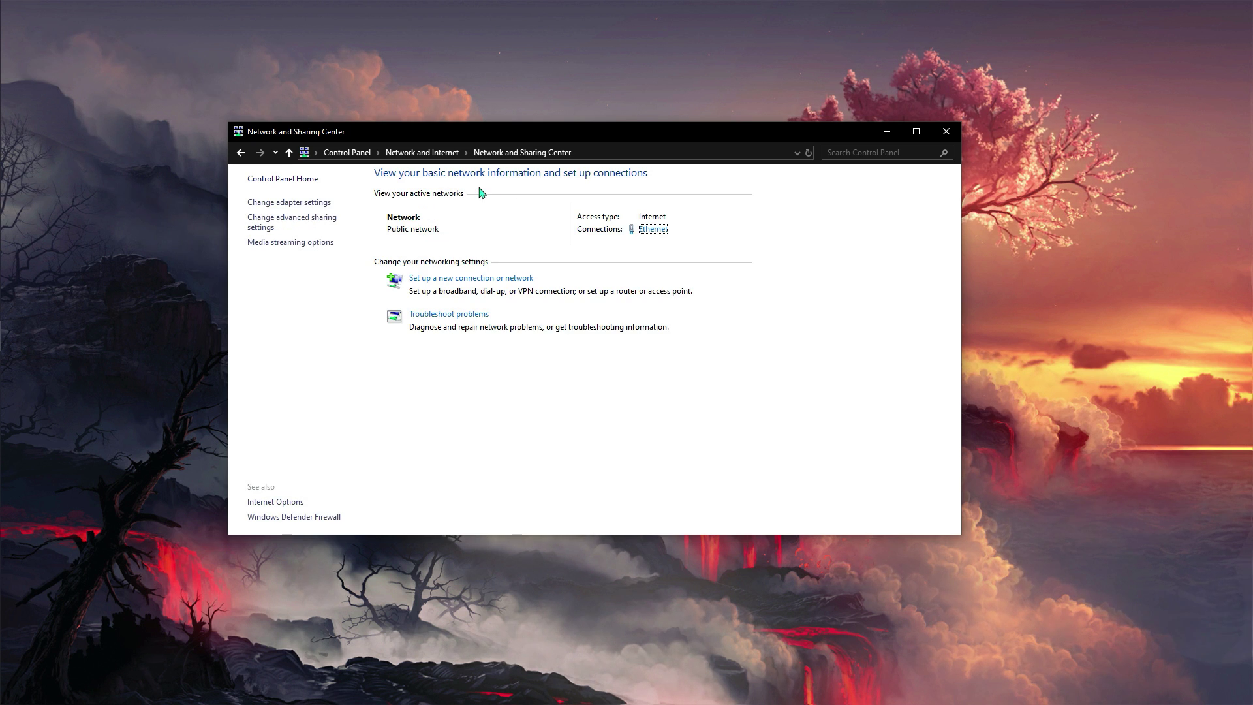
{"action": "left_click", "coordinate": [652, 229]}
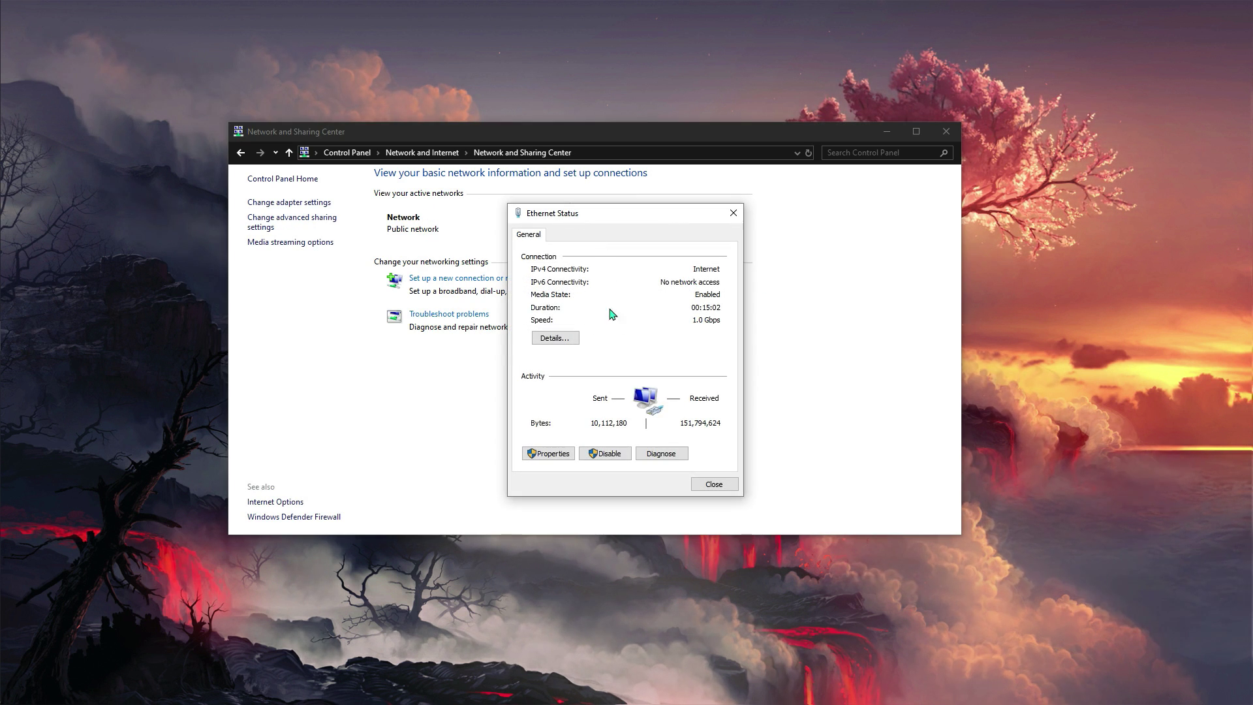
{"action": "left_click", "coordinate": [548, 453]}
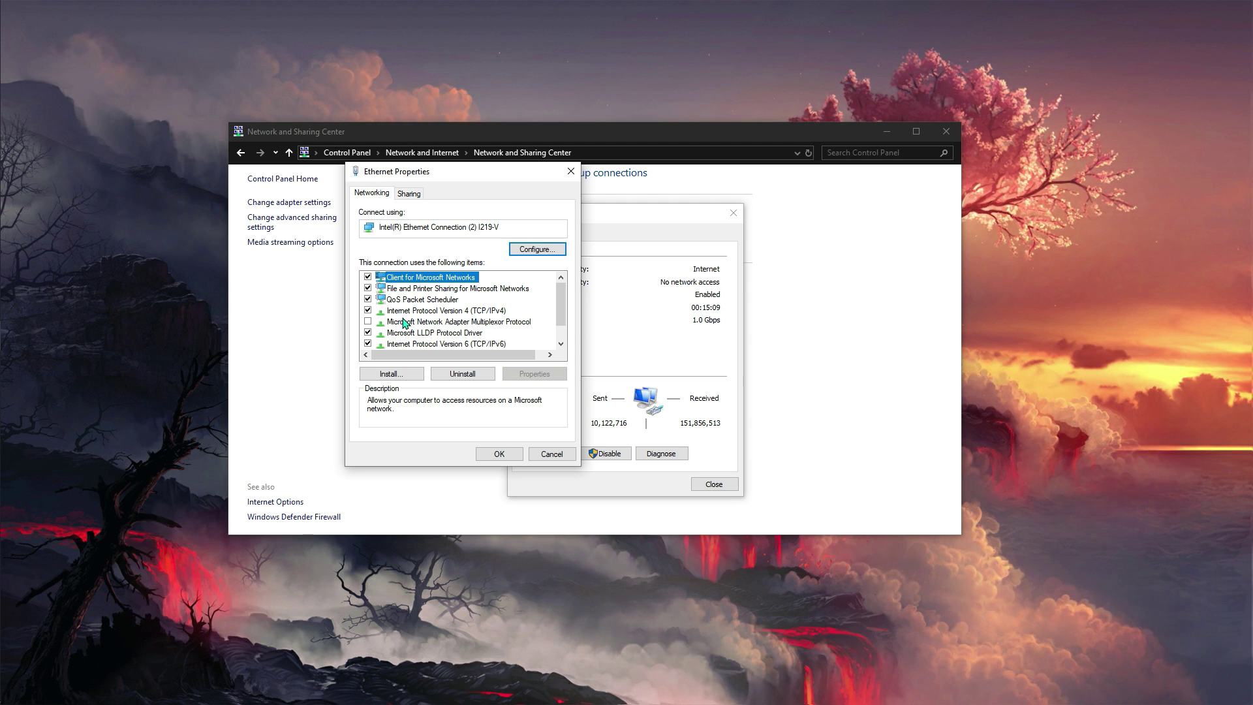
{"action": "double_click", "coordinate": [427, 311]}
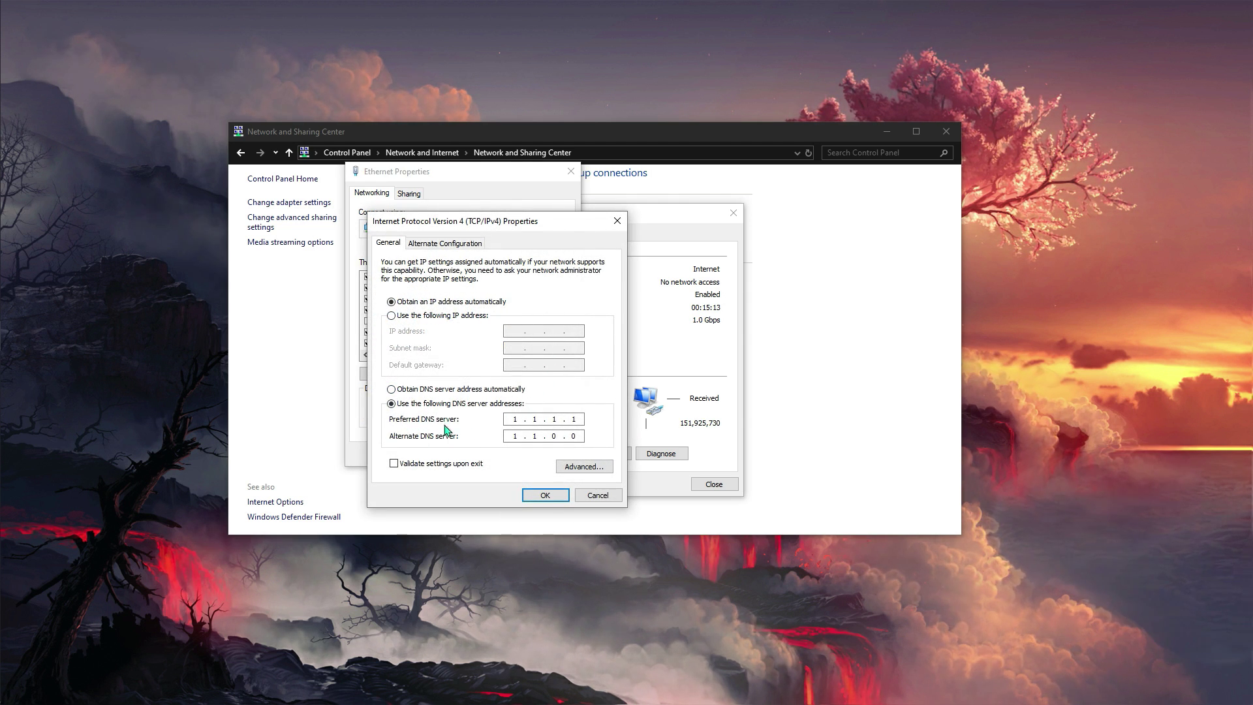
Step: Set the preferred DNS server to 8.8.8.8 and the alternate to 8.8.4.4, then confirm and close the network windows
{"action": "double_click", "coordinate": [575, 419]}
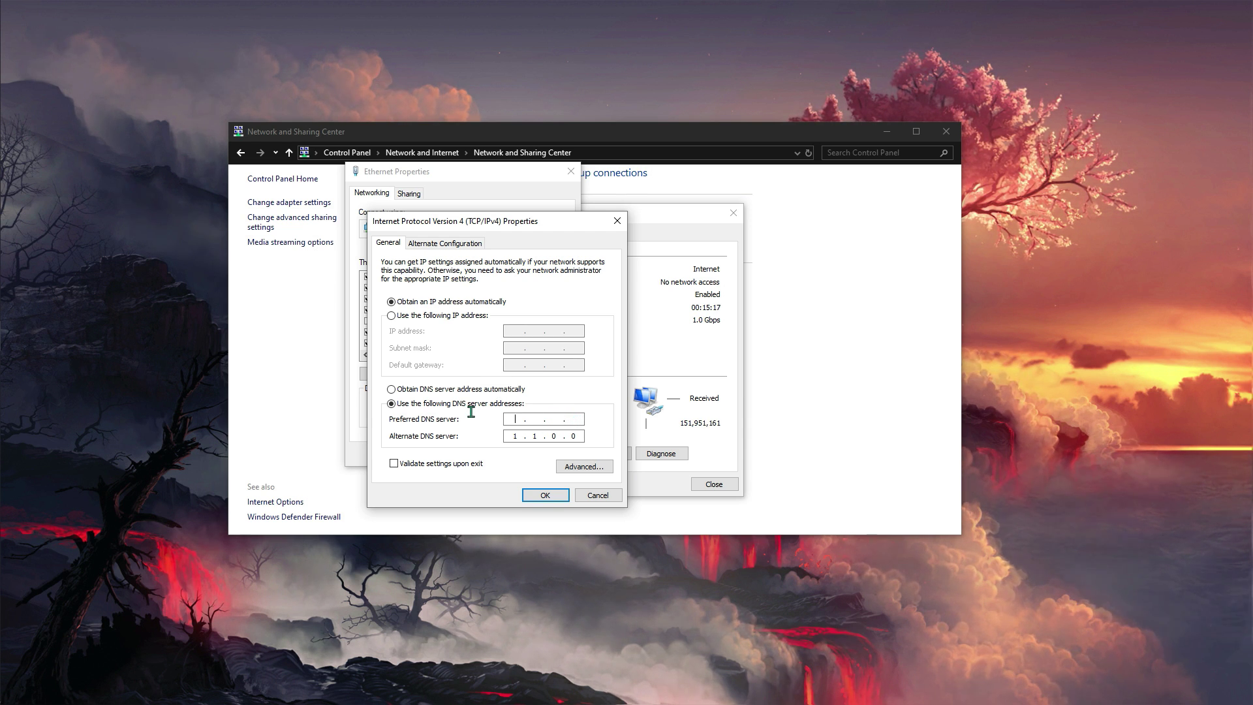
{"action": "type", "text": "8.0.0.0"}
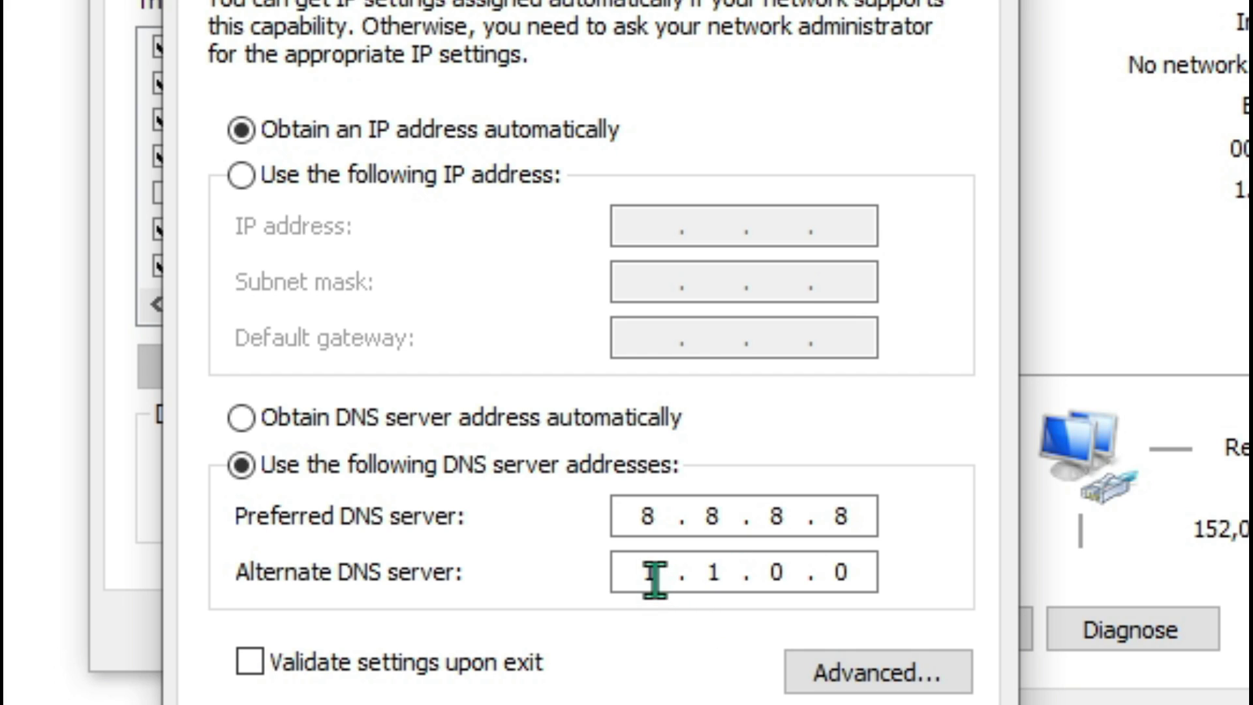
{"action": "type", "text": "1"}
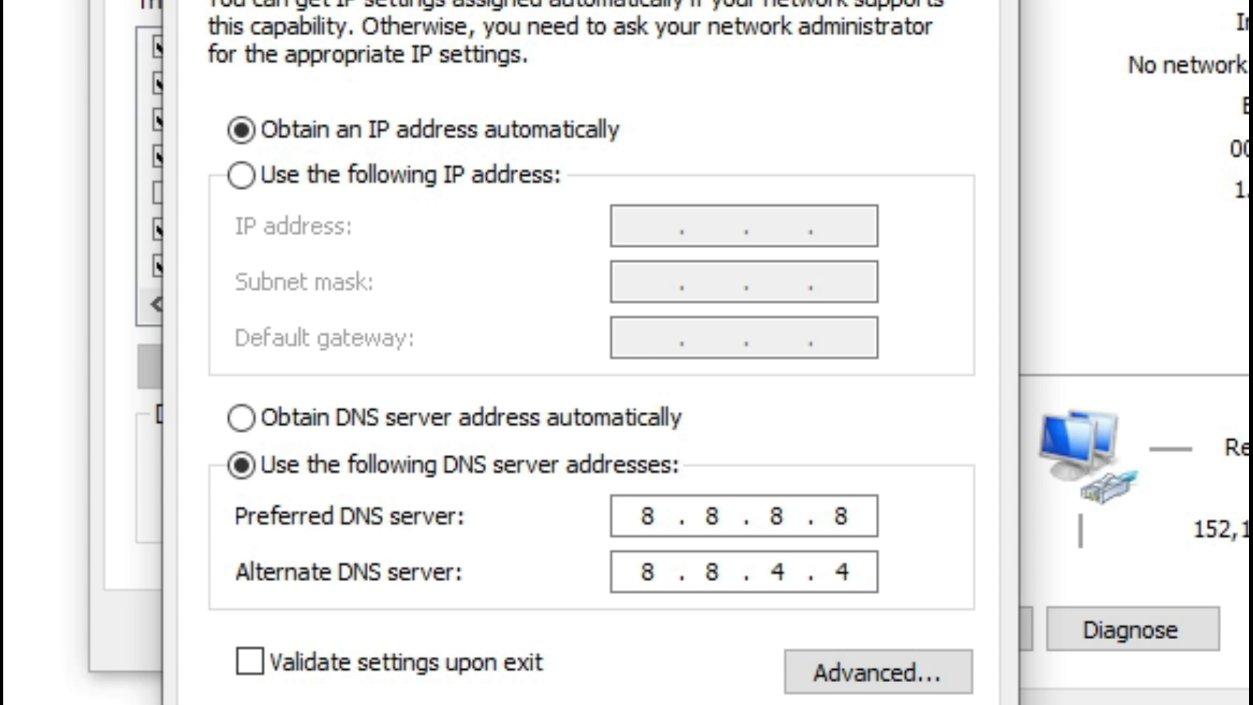
{"action": "key", "text": "Return"}
{"action": "left_click", "coordinate": [594, 629]}
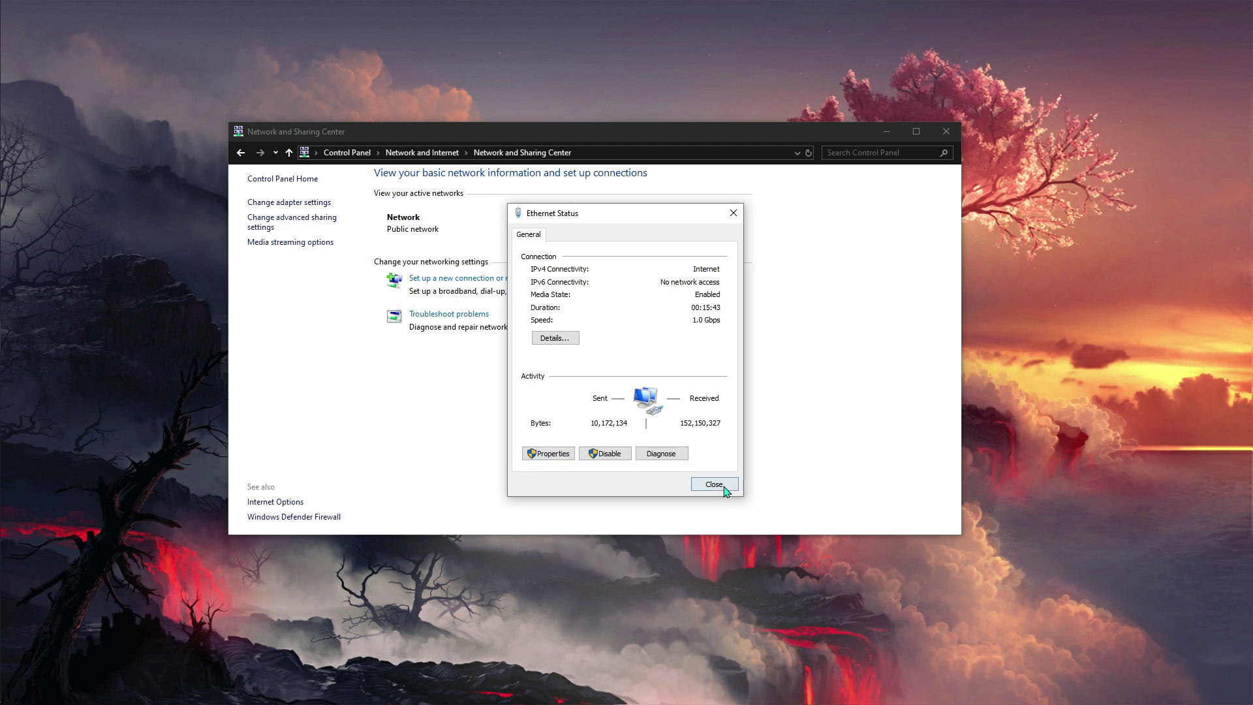
{"action": "left_click", "coordinate": [723, 486]}
{"action": "left_click", "coordinate": [946, 131]}
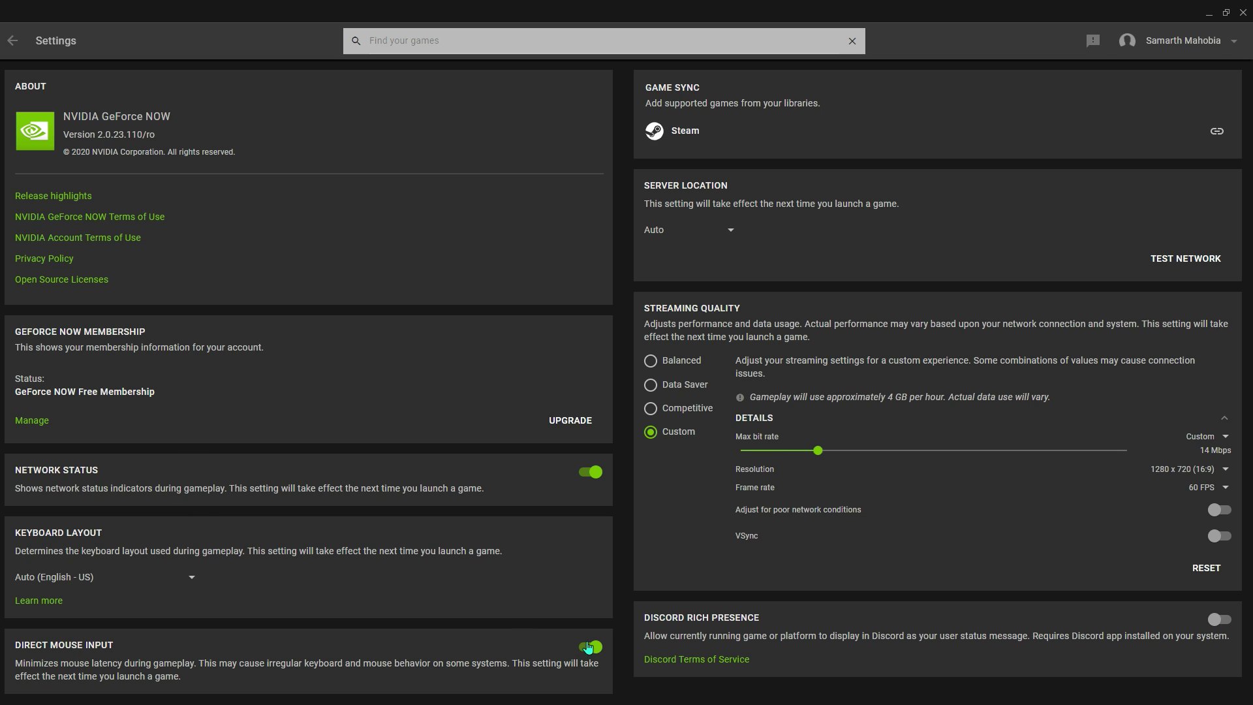
Step: Switch to GeForce NOW, leave its settings and open Fortnite's details from My Library
{"action": "left_click", "coordinate": [12, 41]}
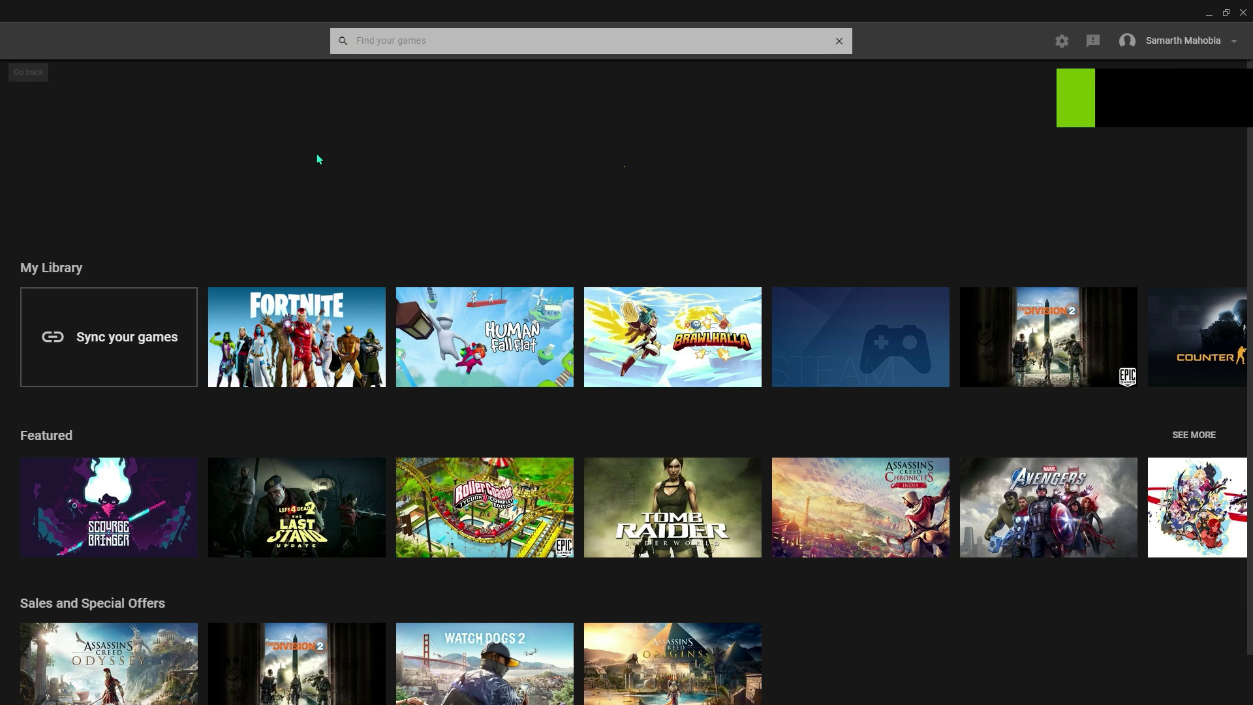
{"action": "left_click", "coordinate": [329, 449]}
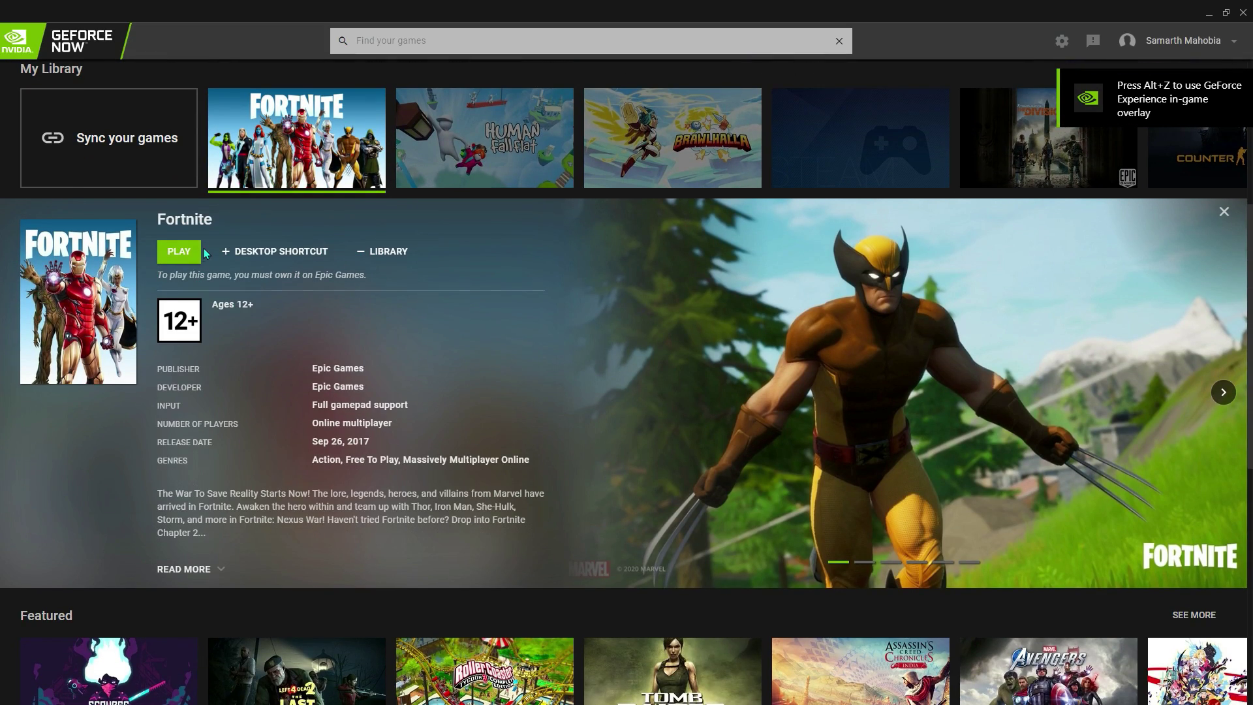
{"action": "left_click", "coordinate": [179, 251]}
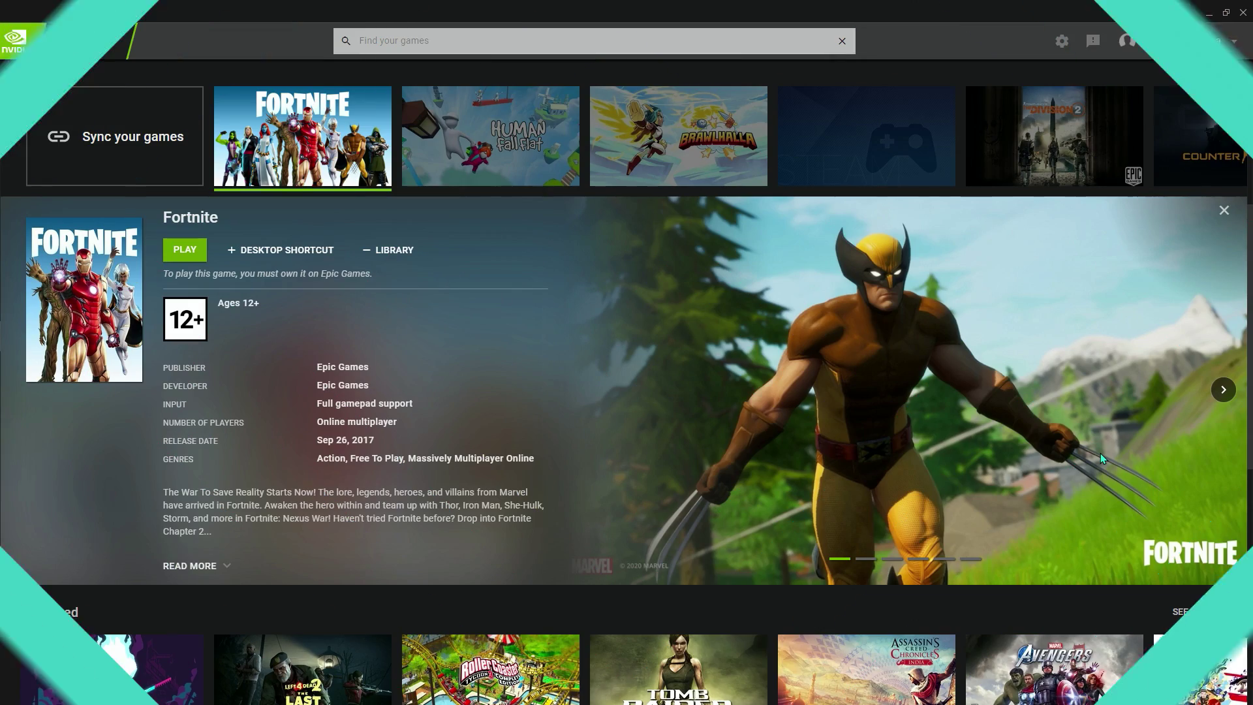